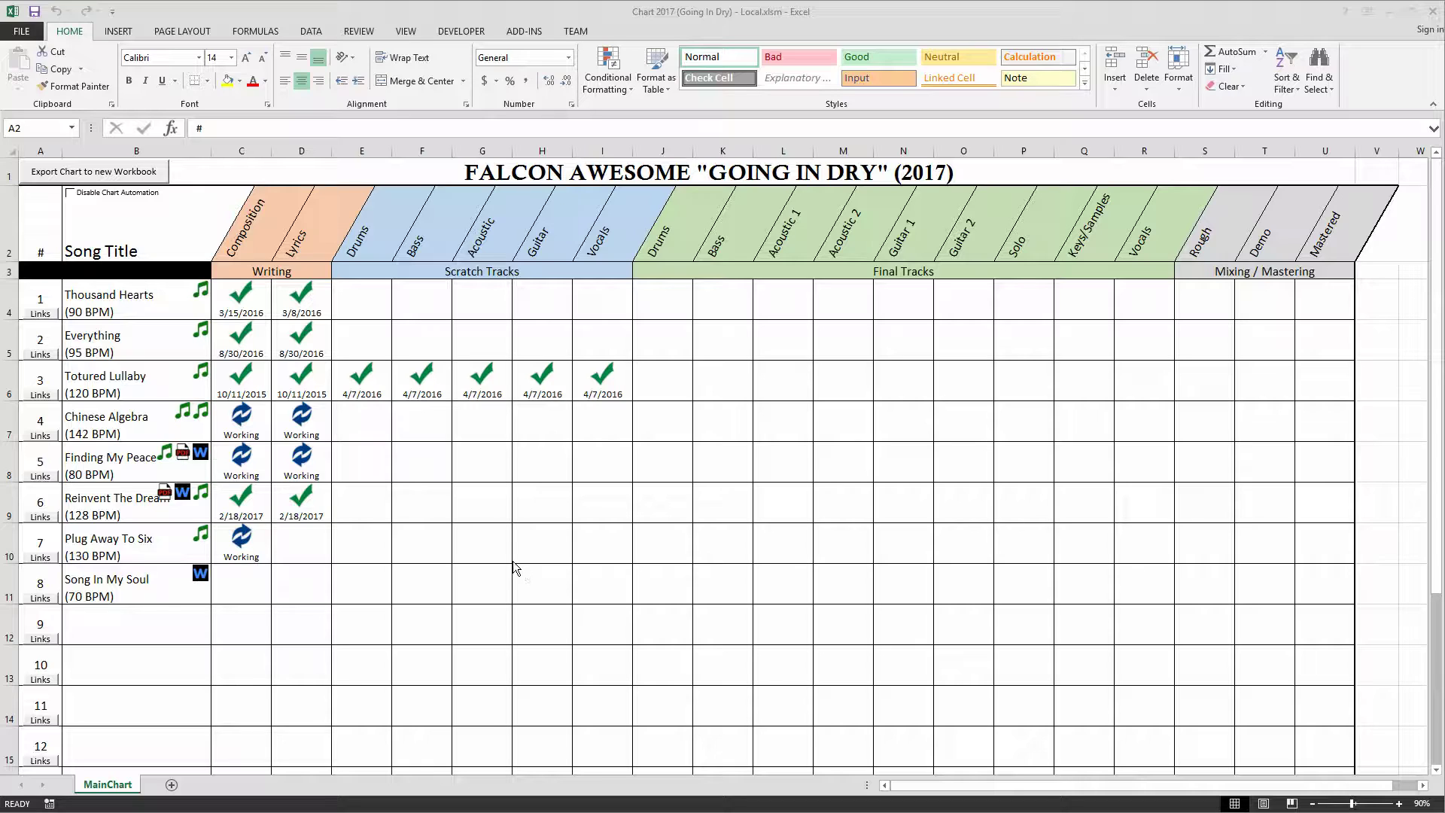
Cycle Song In My Soul's composition status through in progress, unused and finished, then back to not started
left_click(241, 586)
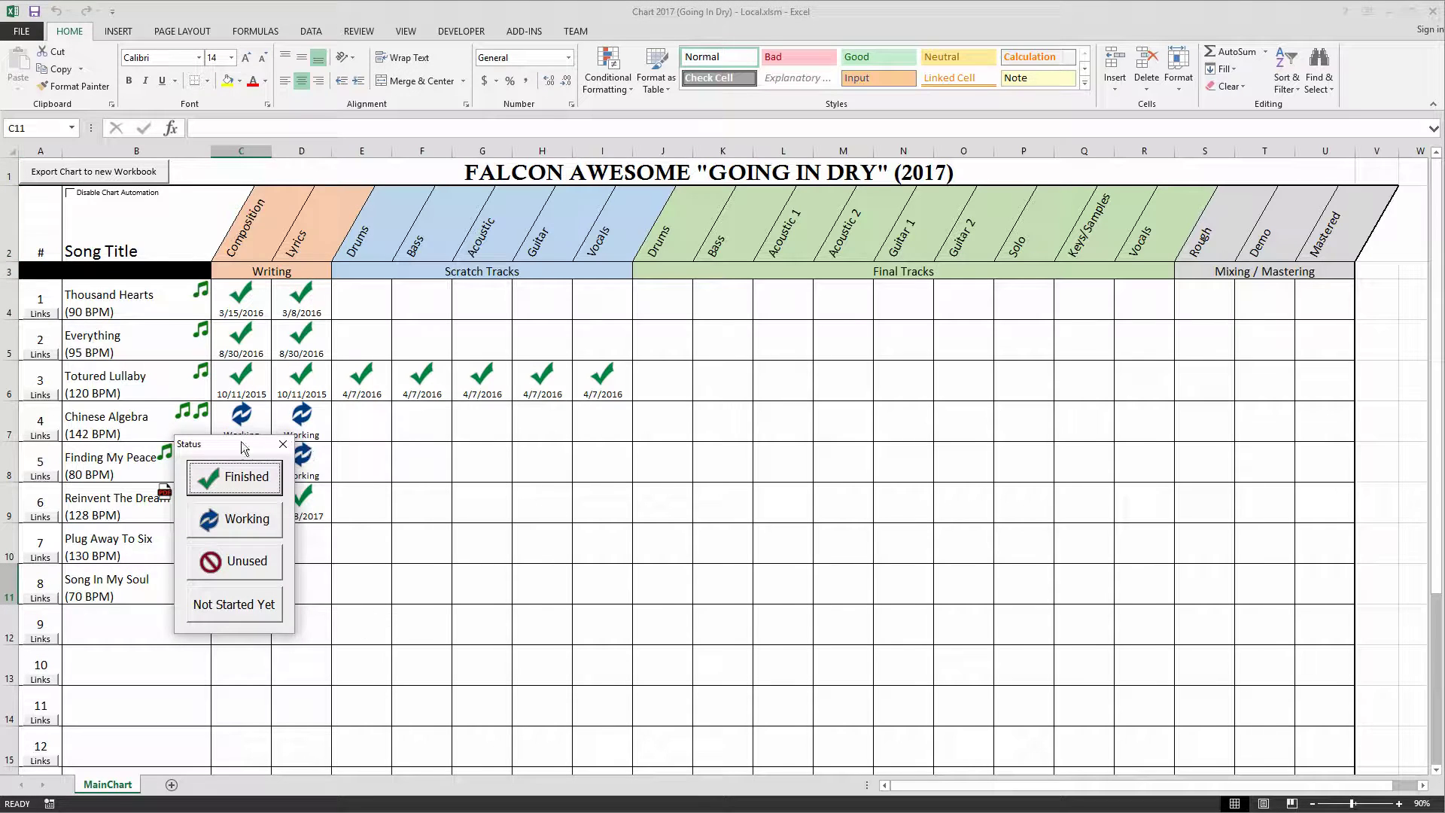
left_click(254, 519)
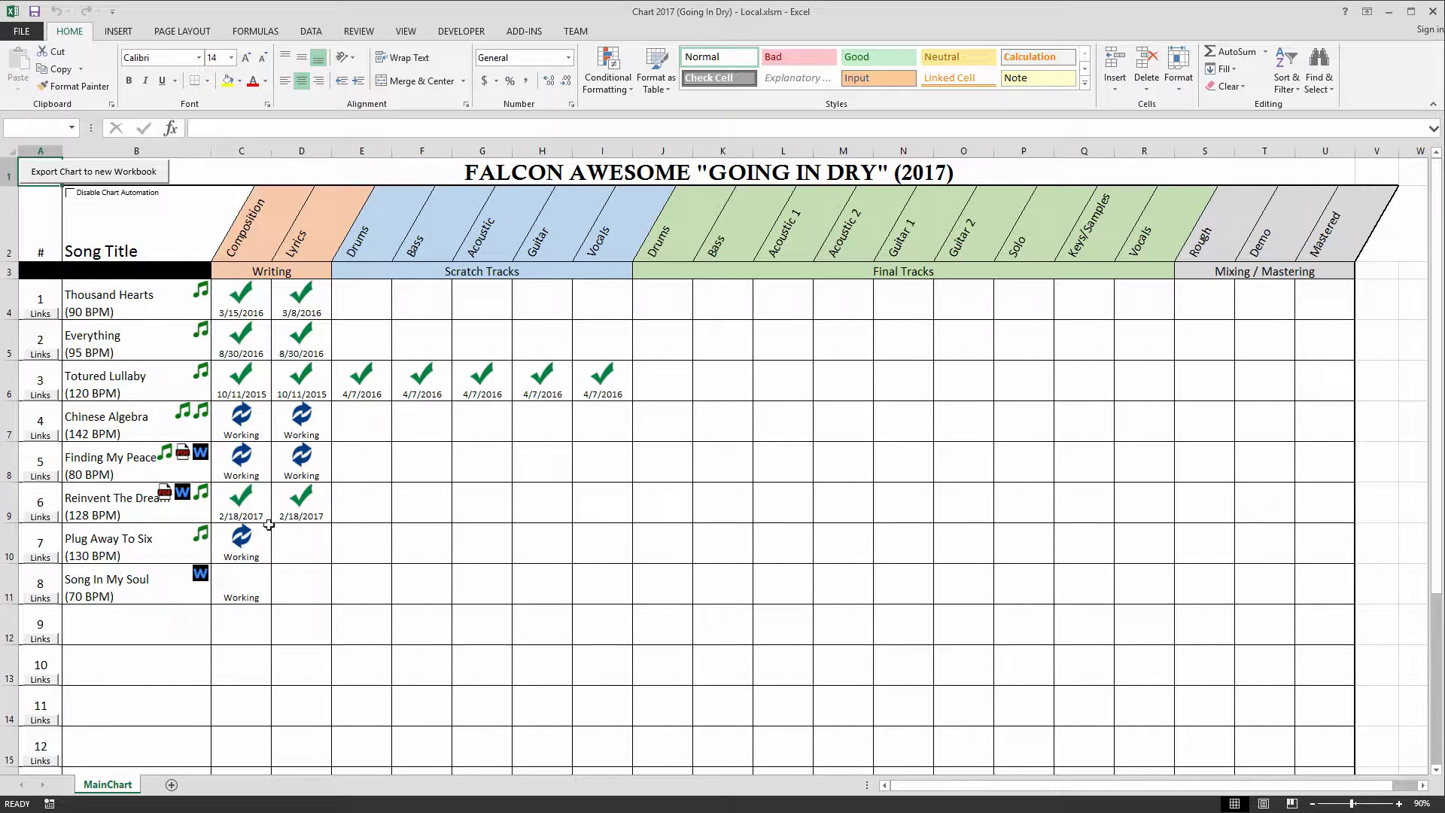
left_click(263, 584)
left_click(254, 575)
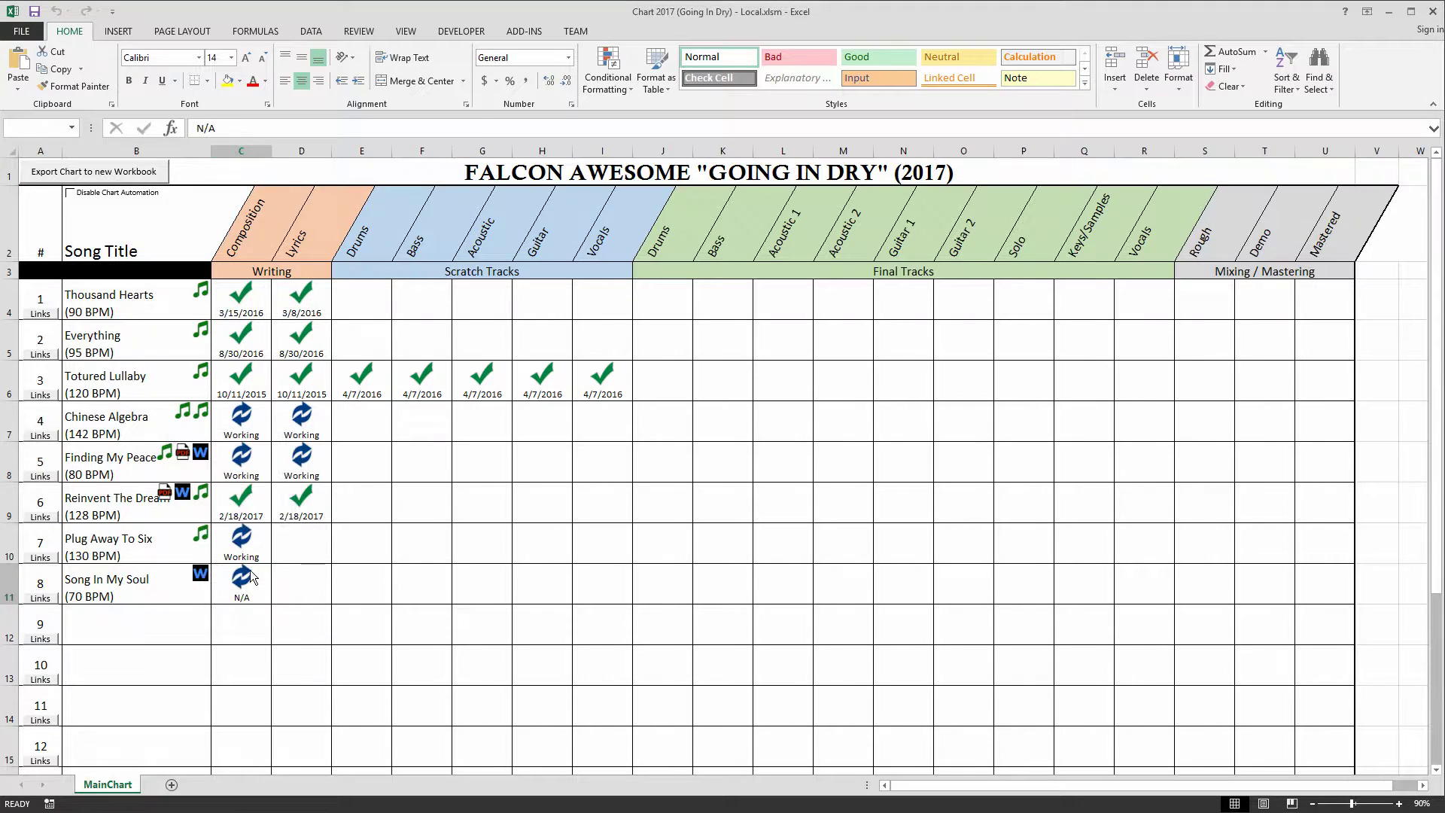
left_click(256, 584)
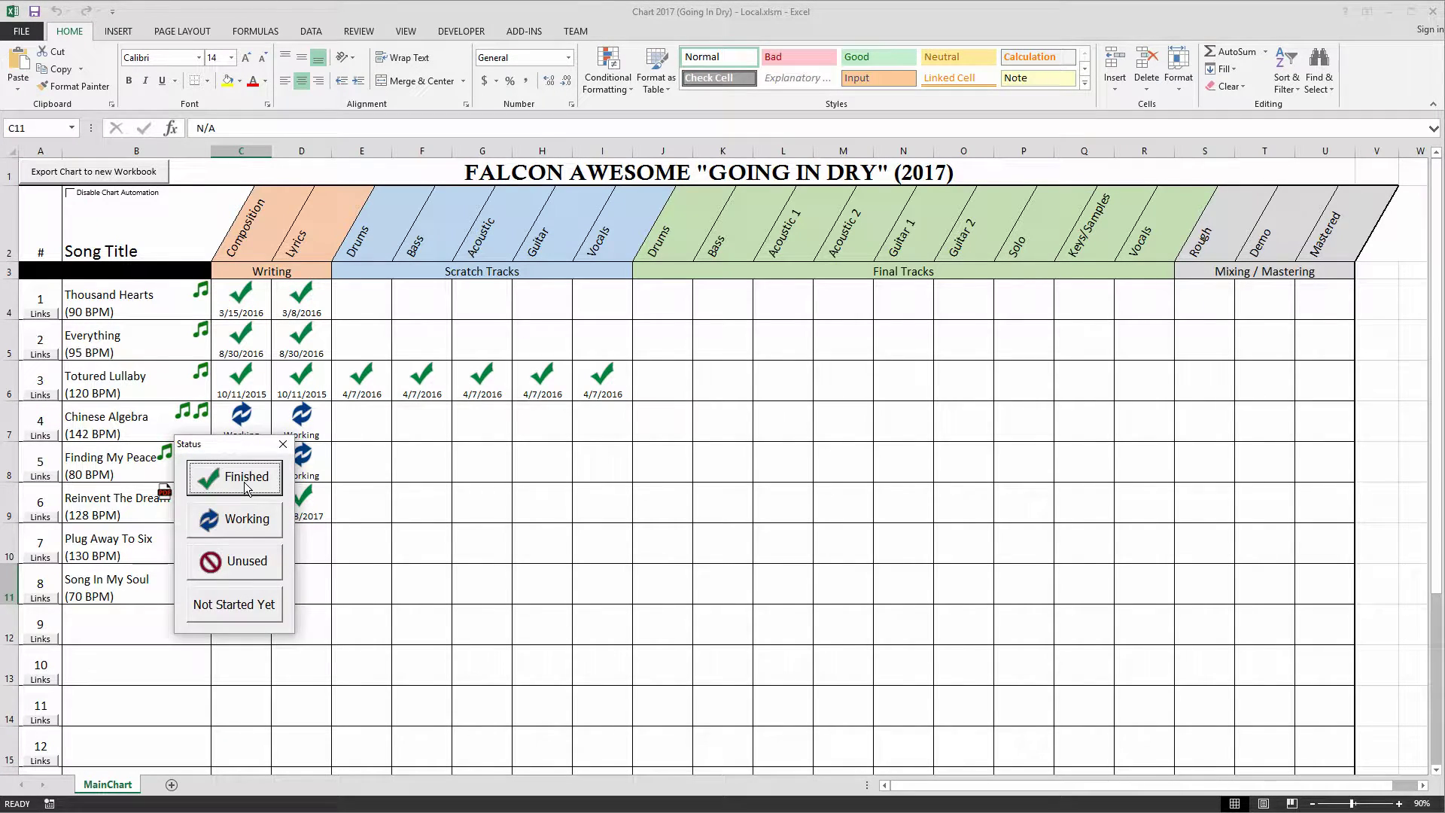
left_click(249, 485)
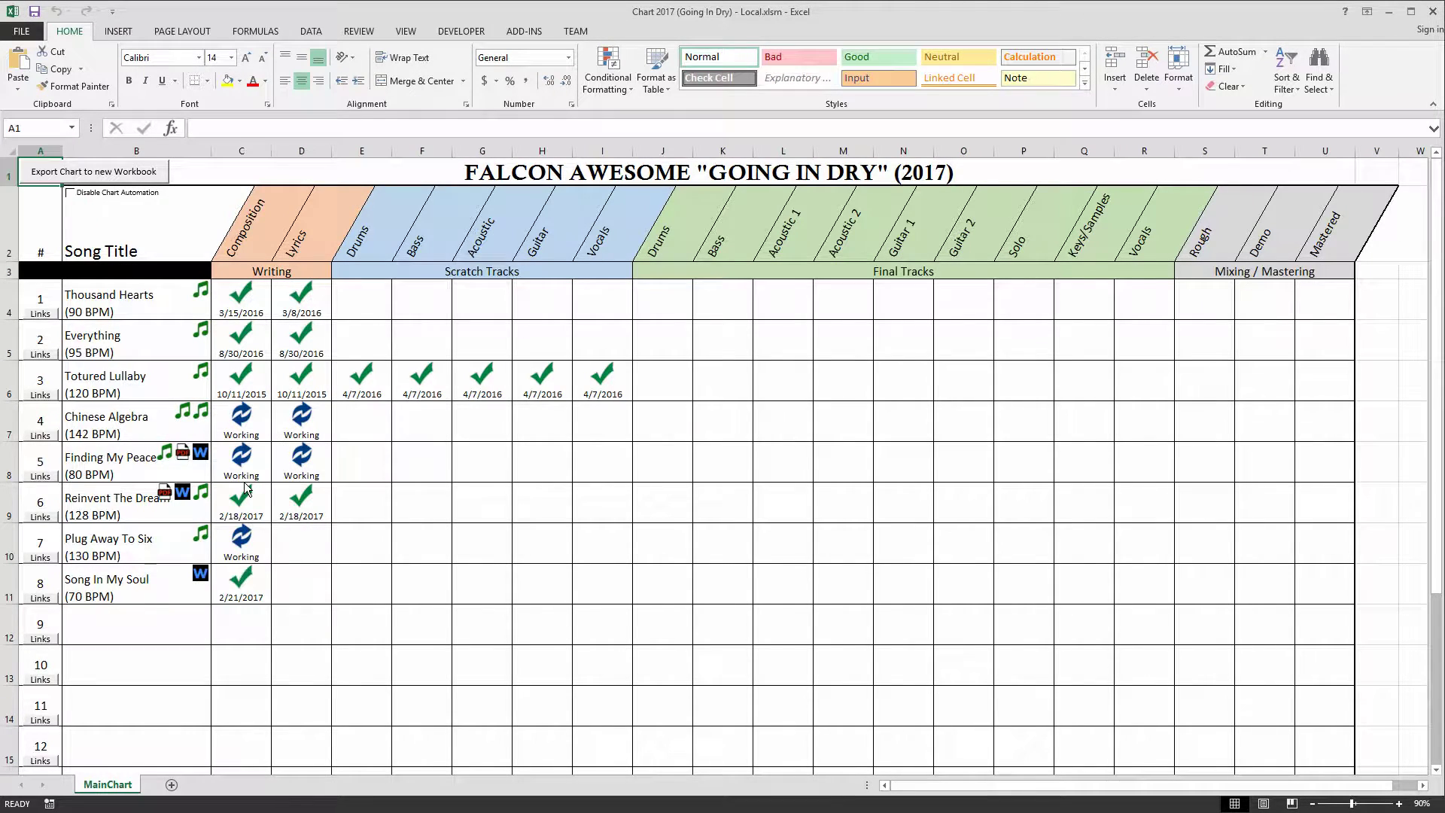
left_click(264, 581)
left_click(256, 605)
Open and close the Song In My Soul lyric sheet, then minimize Excel
left_click(201, 575)
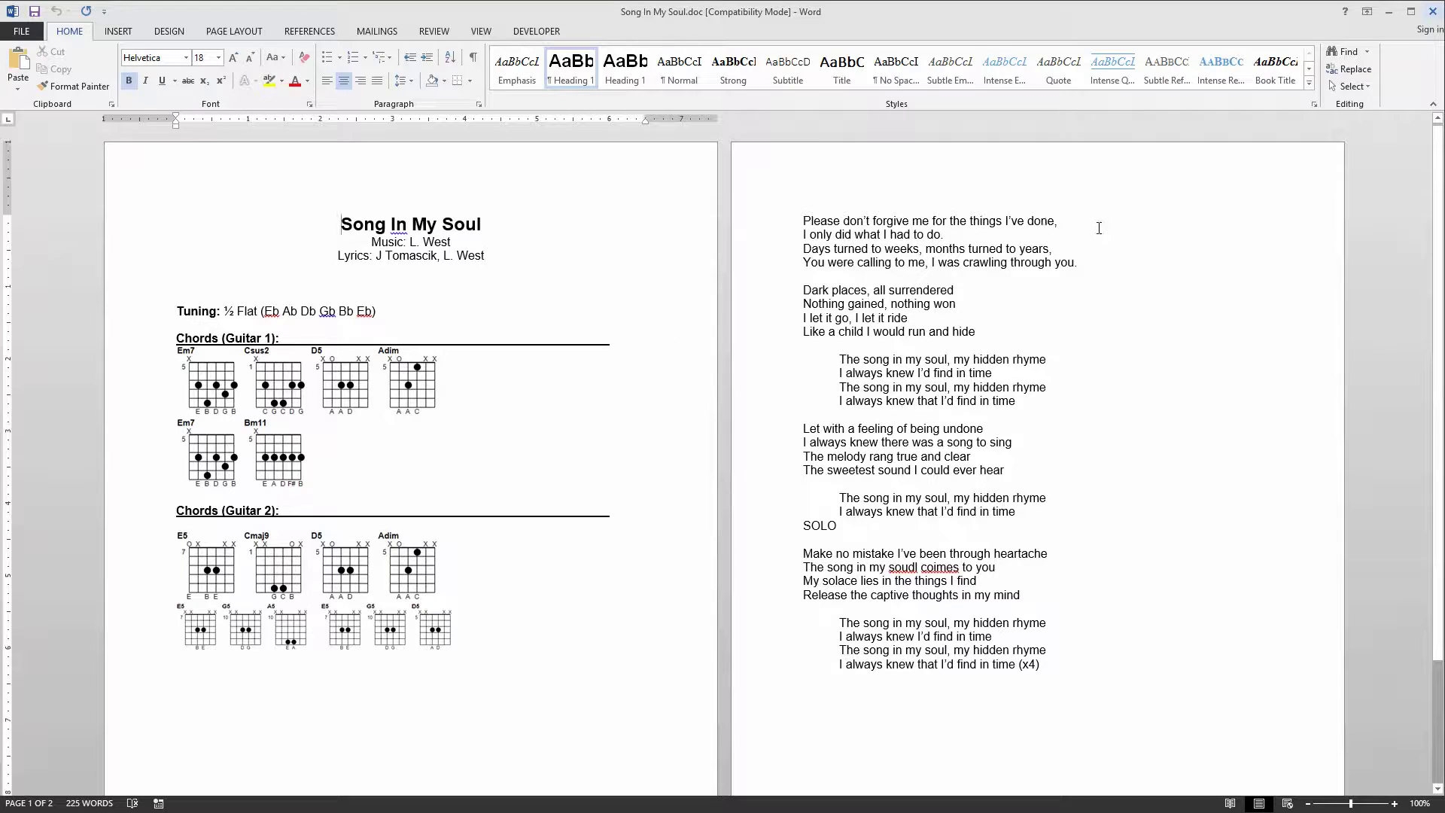
left_click(1433, 11)
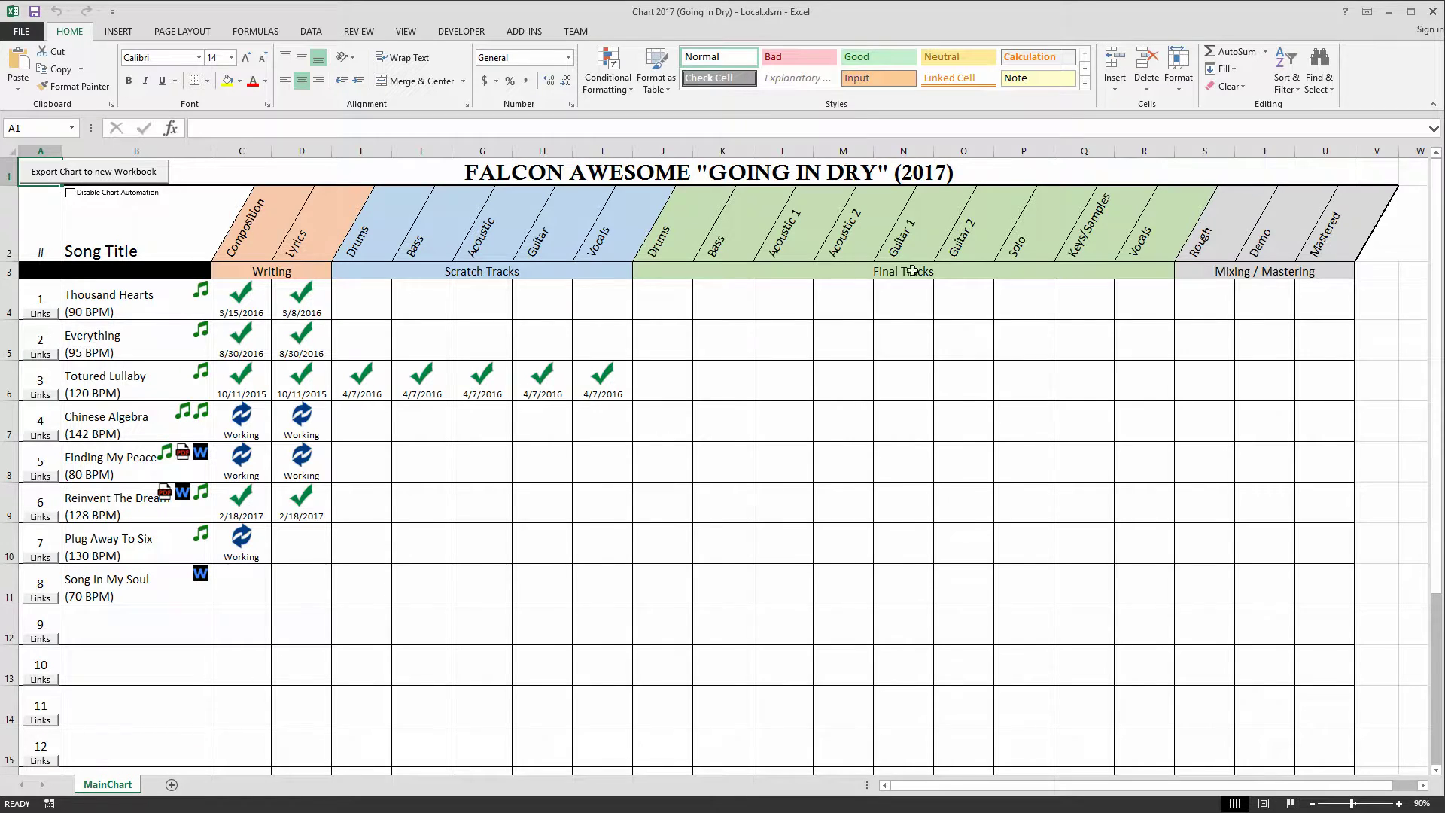
left_click(1389, 12)
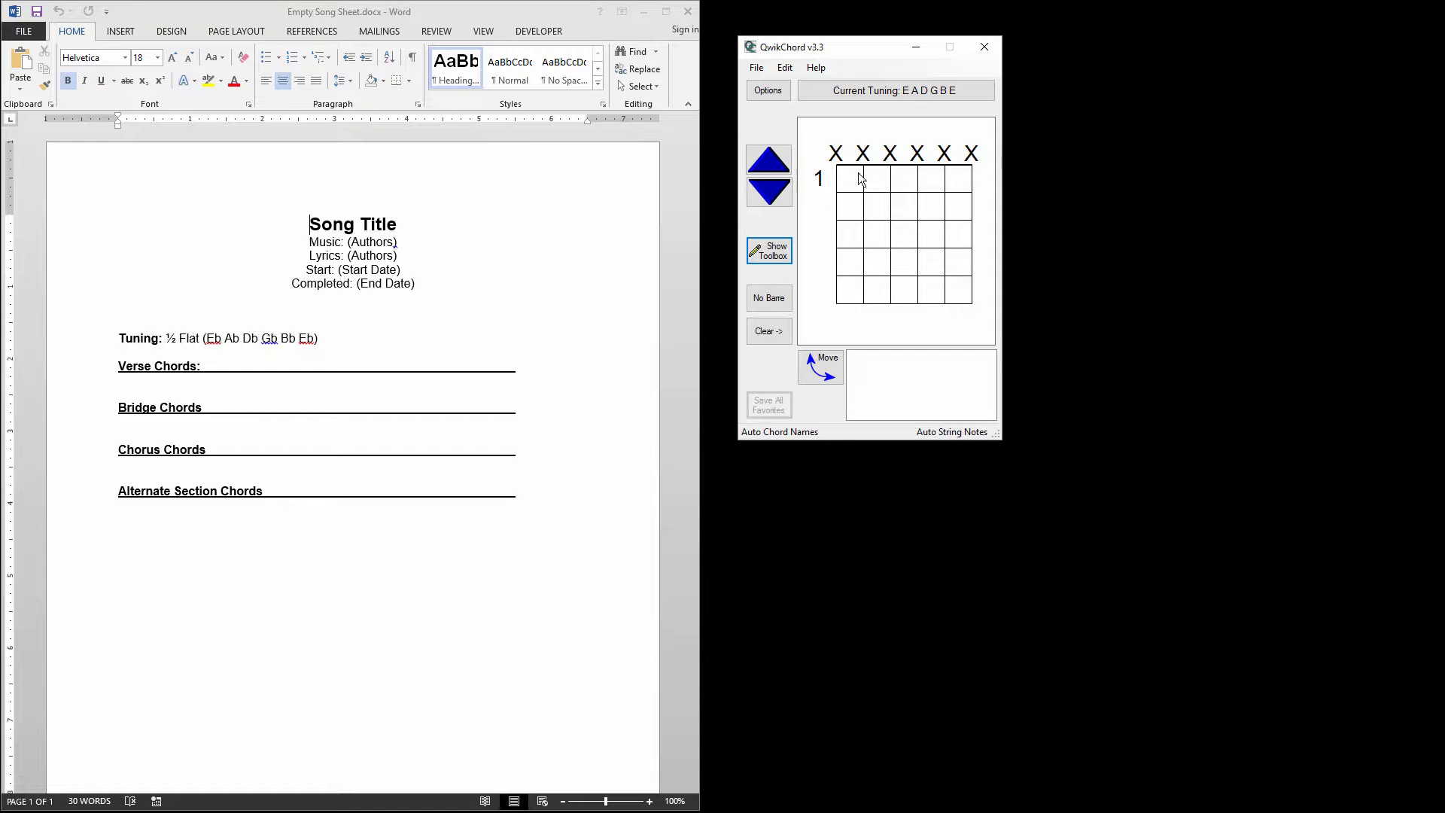
Build the GM chord (320003) in QwikChord and paste it under Verse Chords in Word
left_click(839, 237)
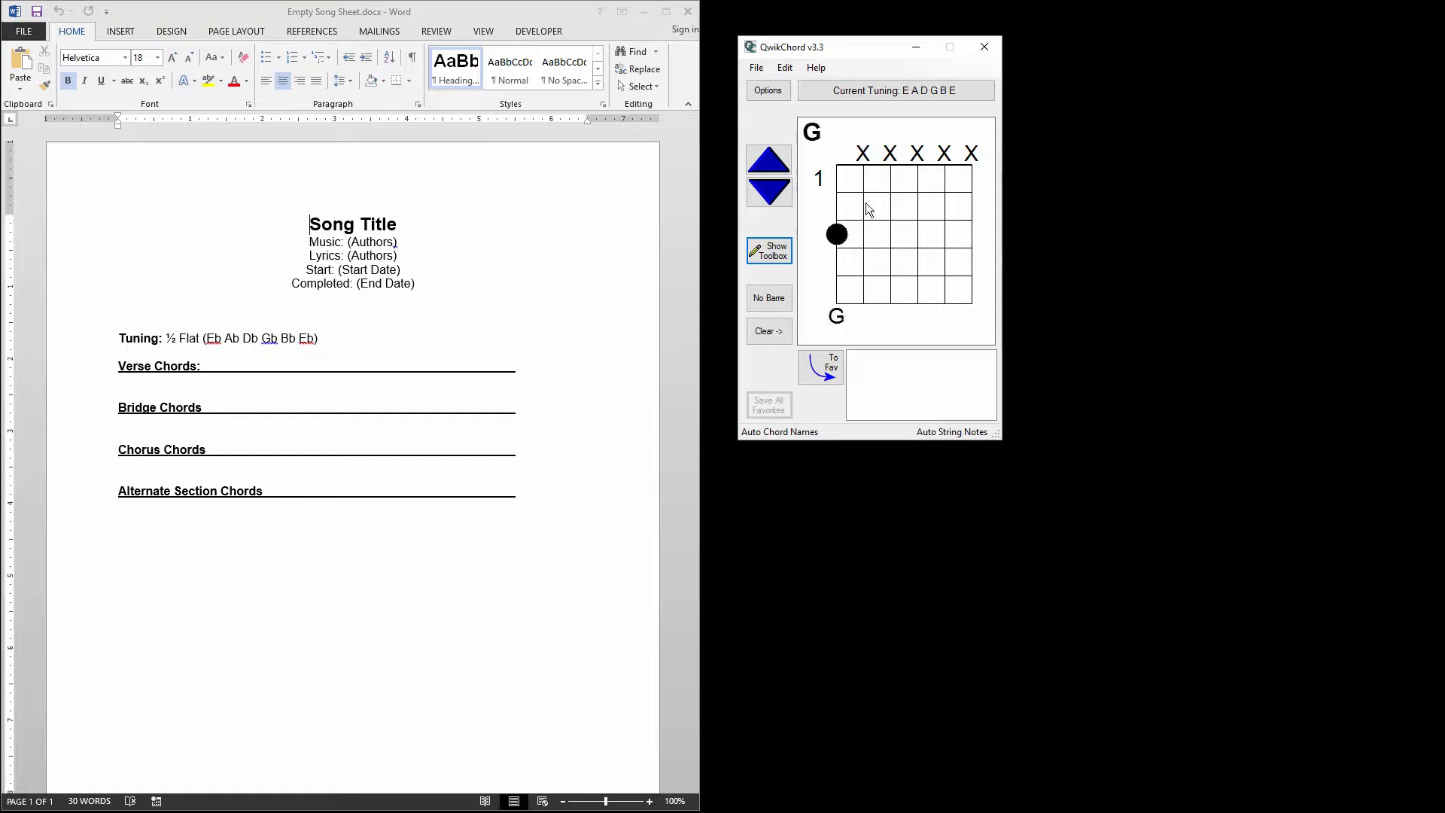
left_click(866, 205)
left_click(972, 234)
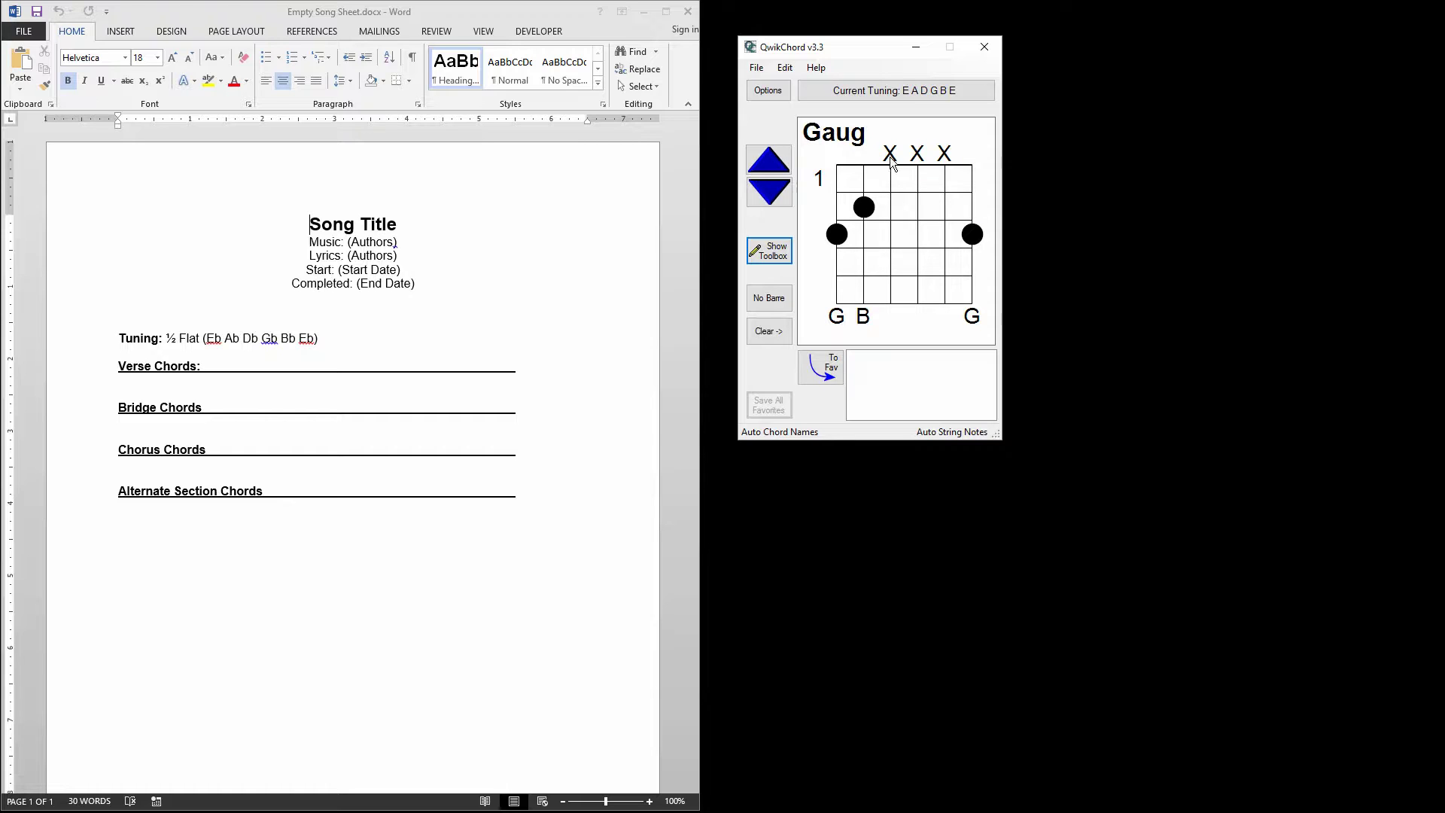
left_click(890, 154)
left_click(918, 155)
left_click(944, 154)
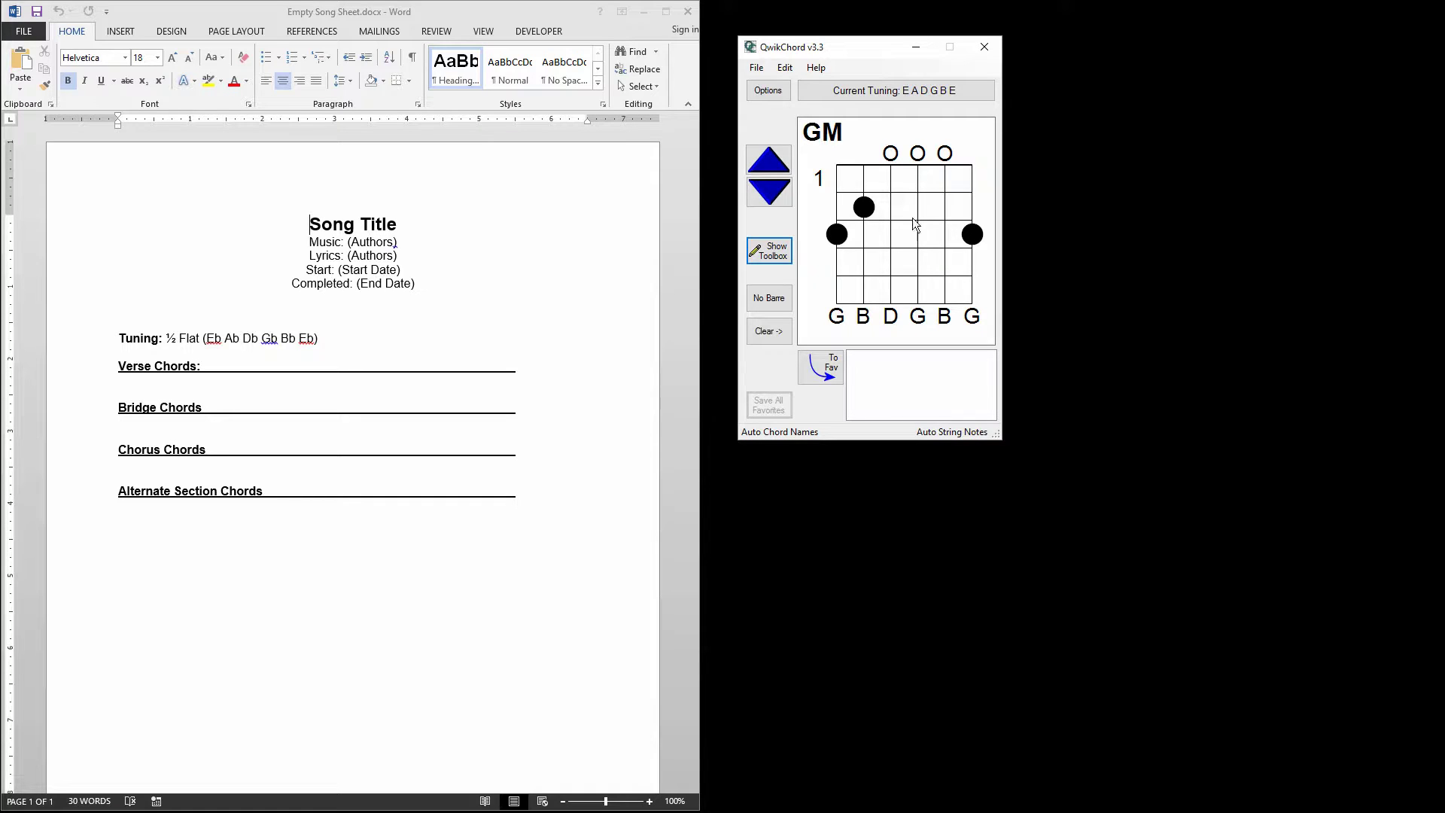
left_click(149, 384)
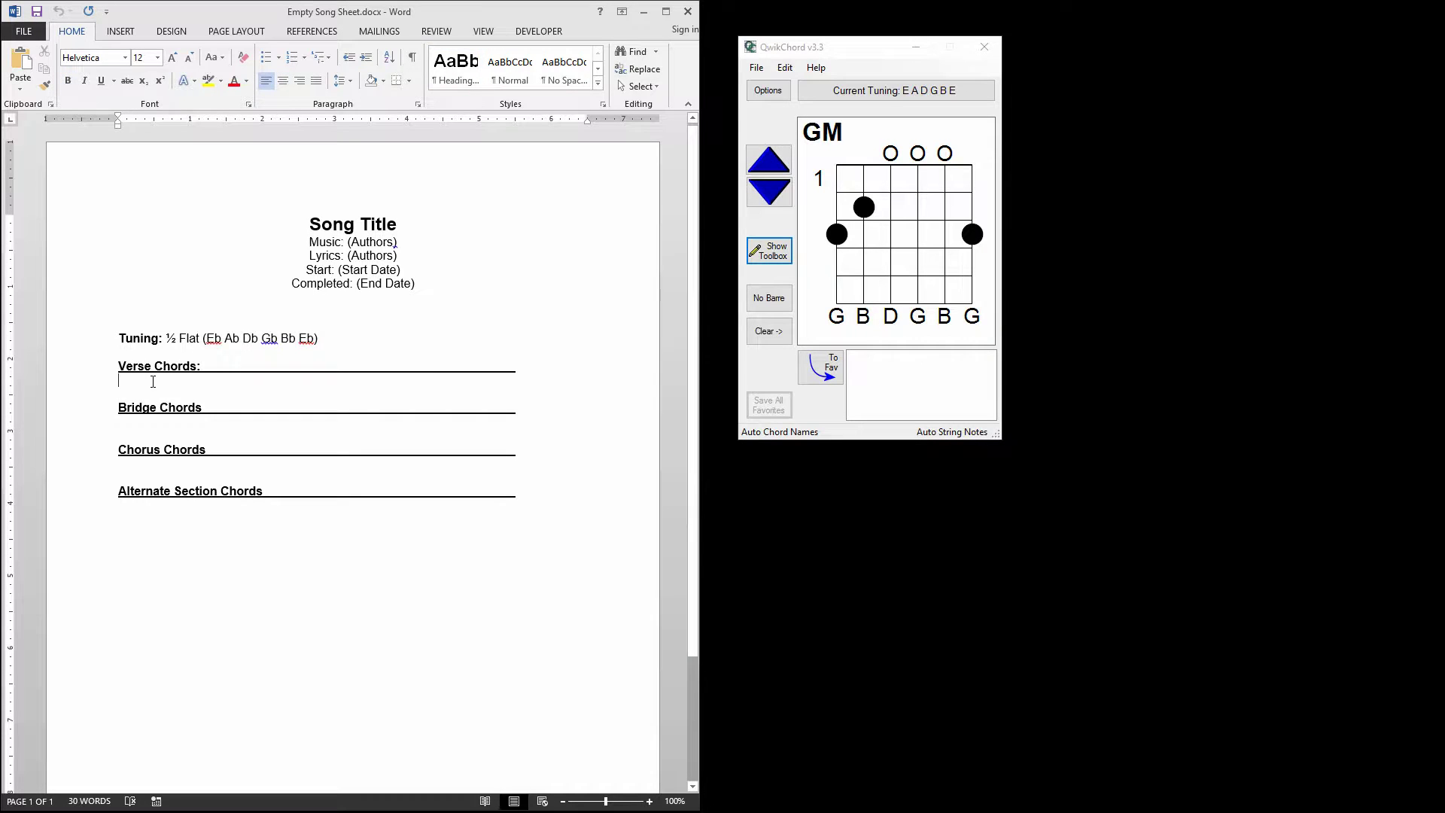
key("ctrl+v")
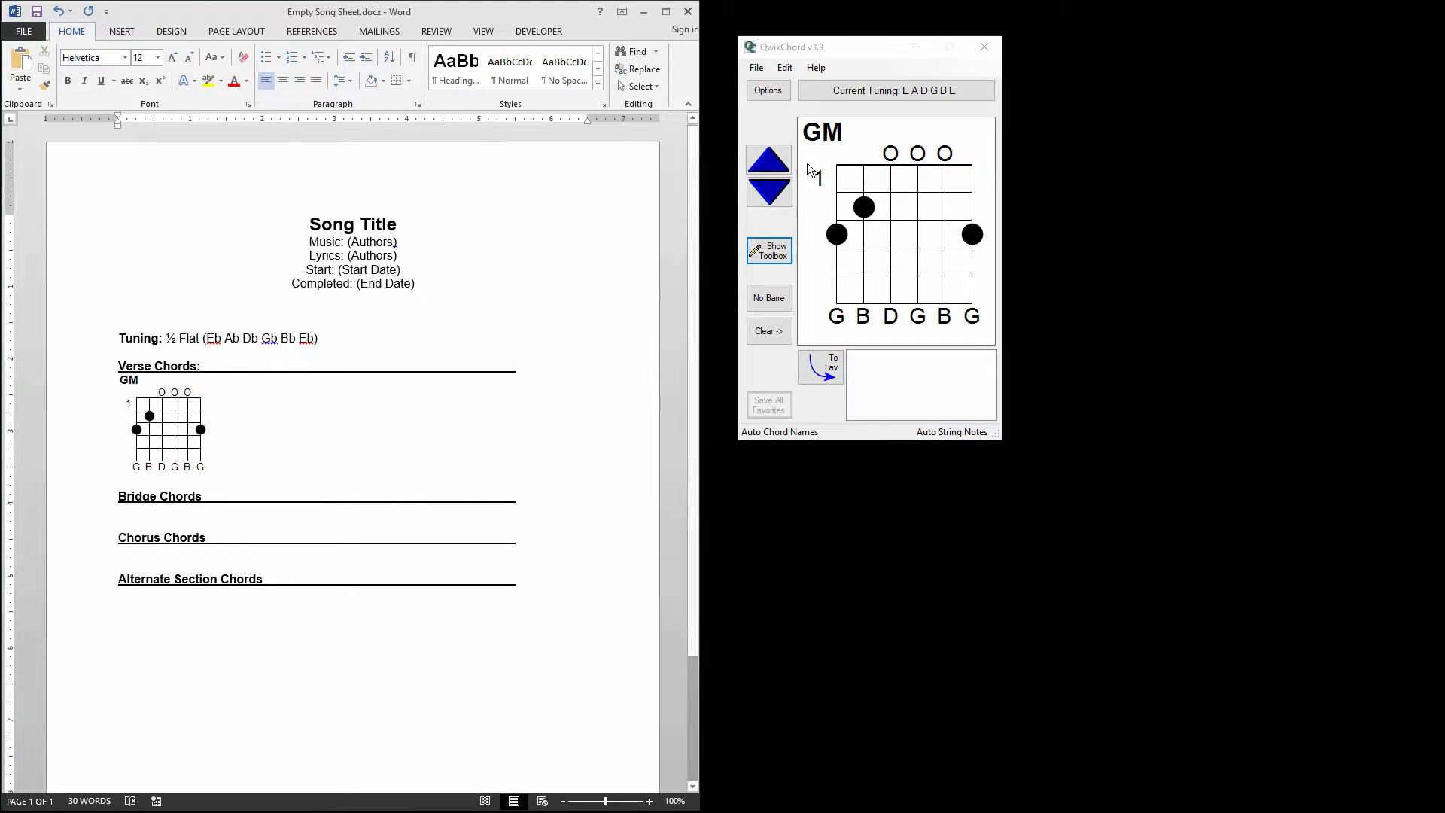
Clear the grid and build a C major chord (x32010)
left_click(788, 335)
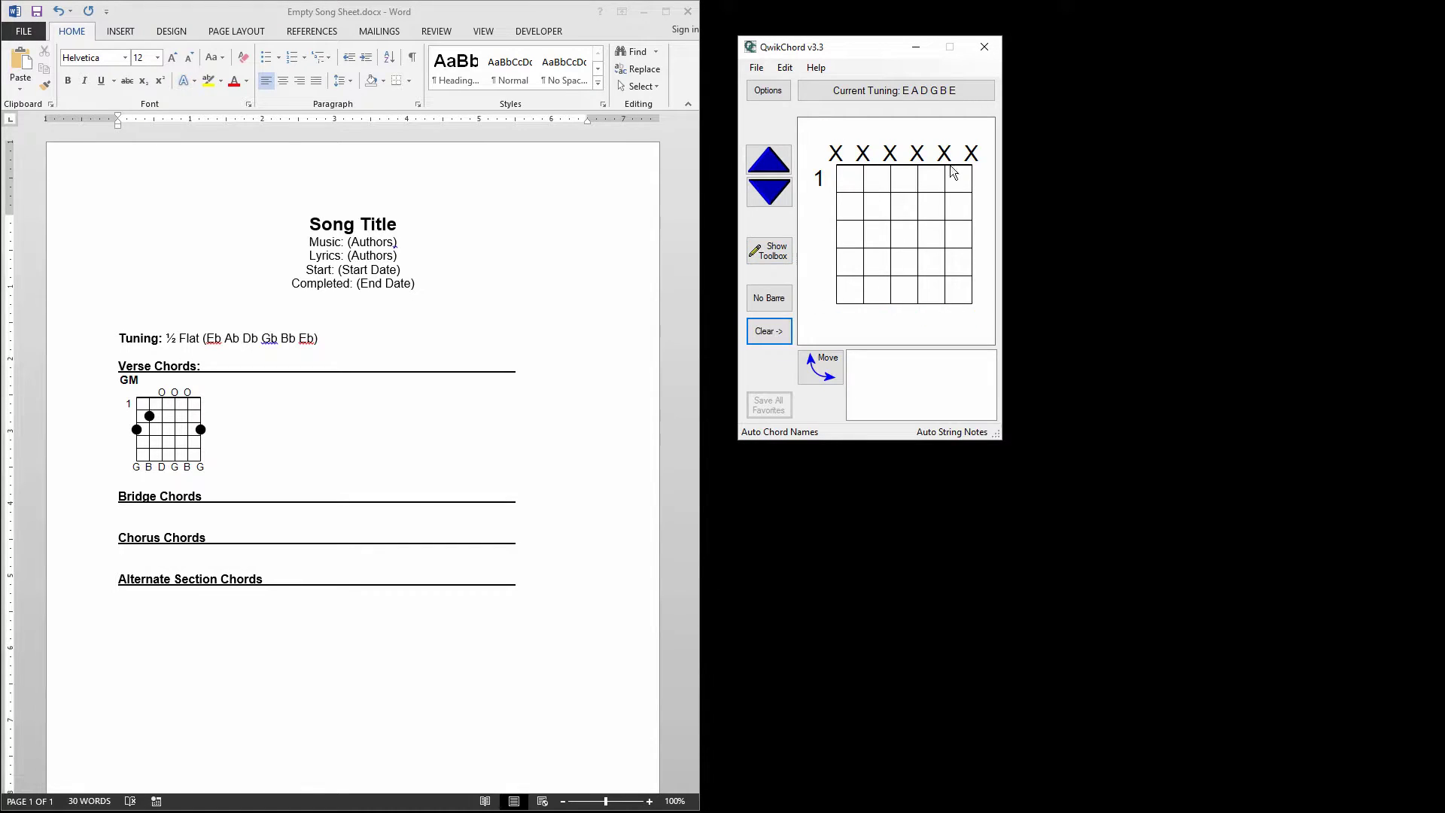
left_click(971, 155)
left_click(944, 179)
left_click(890, 207)
left_click(864, 234)
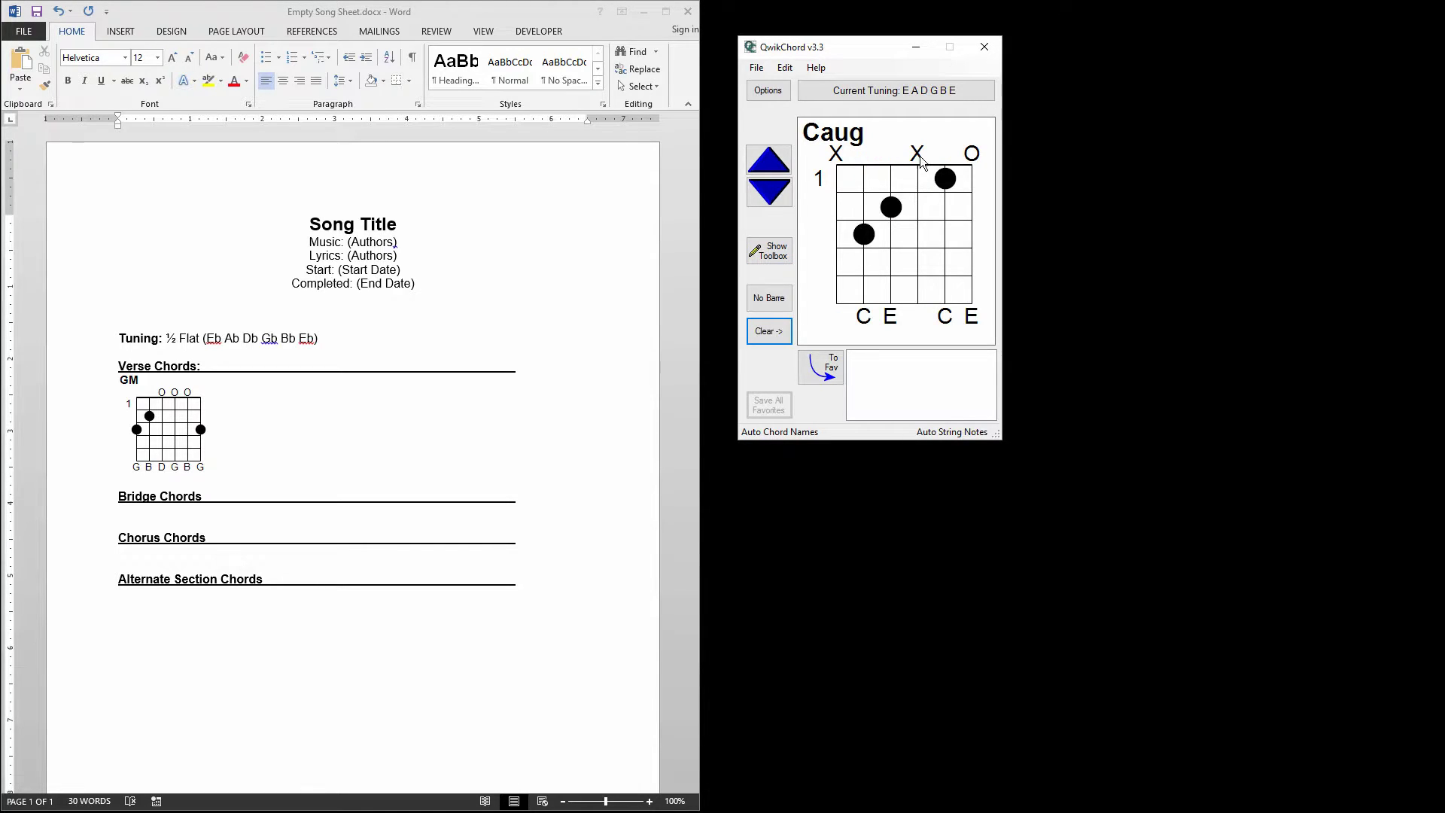
left_click(917, 155)
Copy the CM diagram as an image and paste it beside GM in Word
left_click(785, 68)
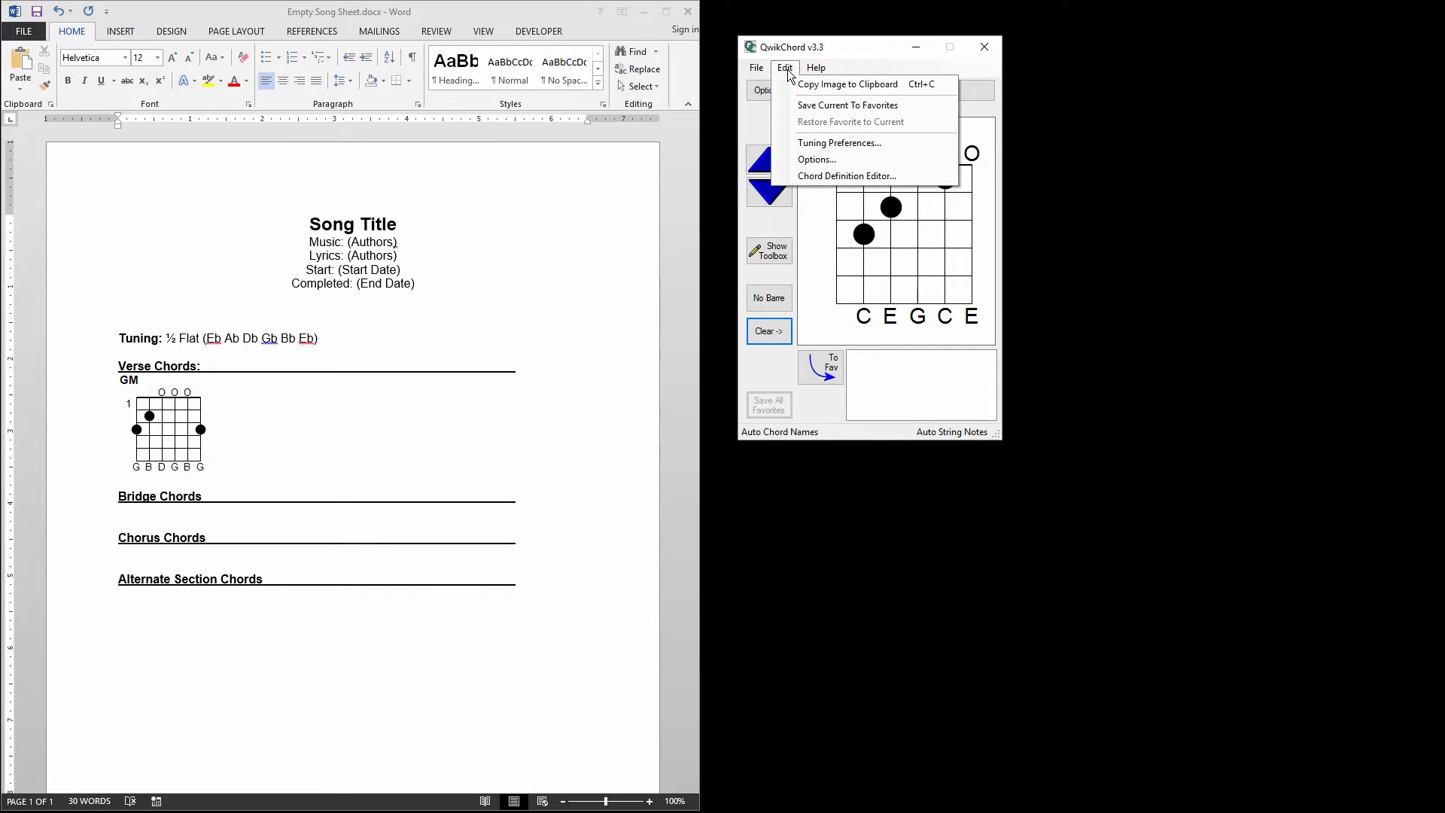
left_click(817, 86)
left_click(237, 418)
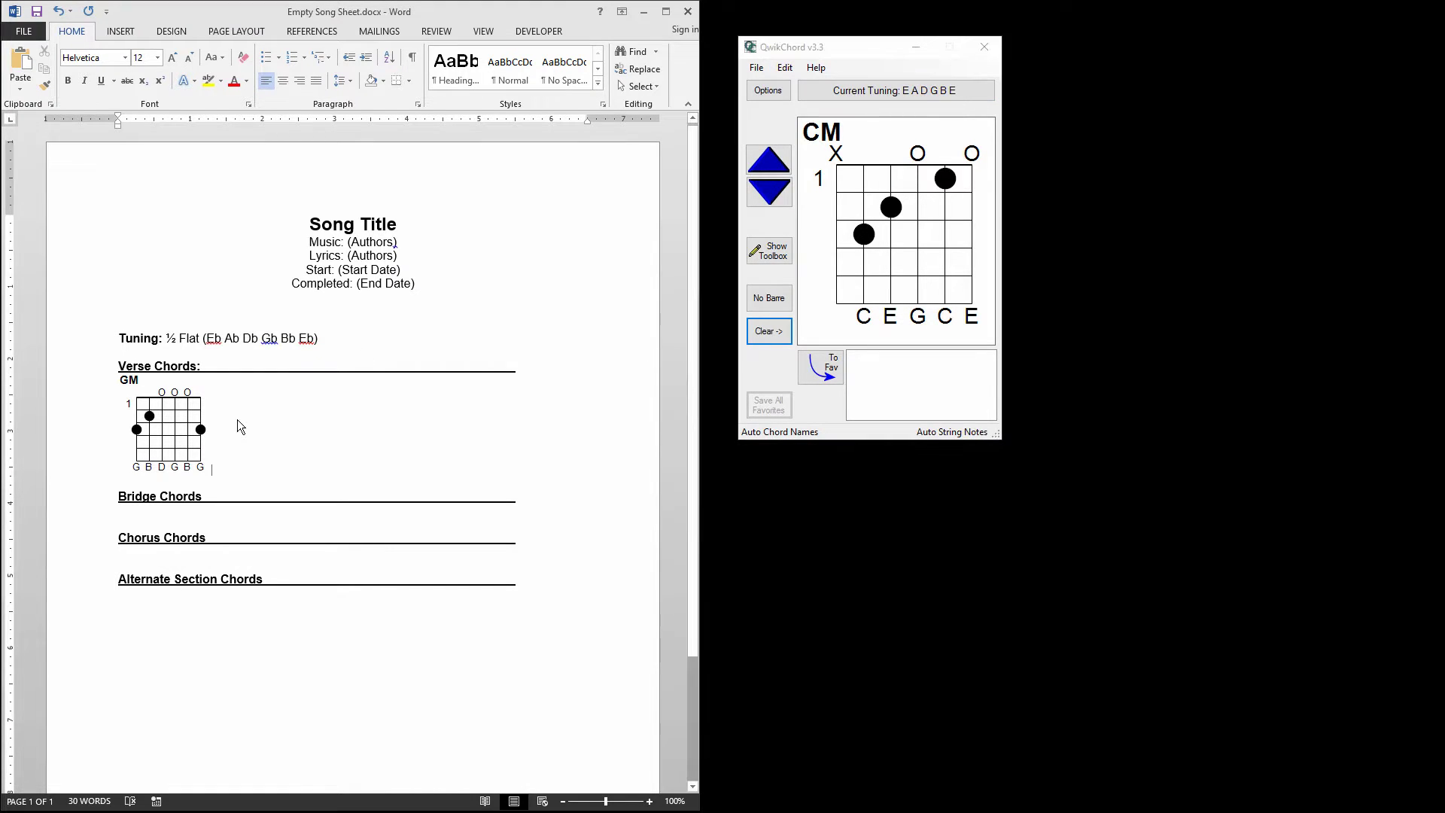
left_click(21, 64)
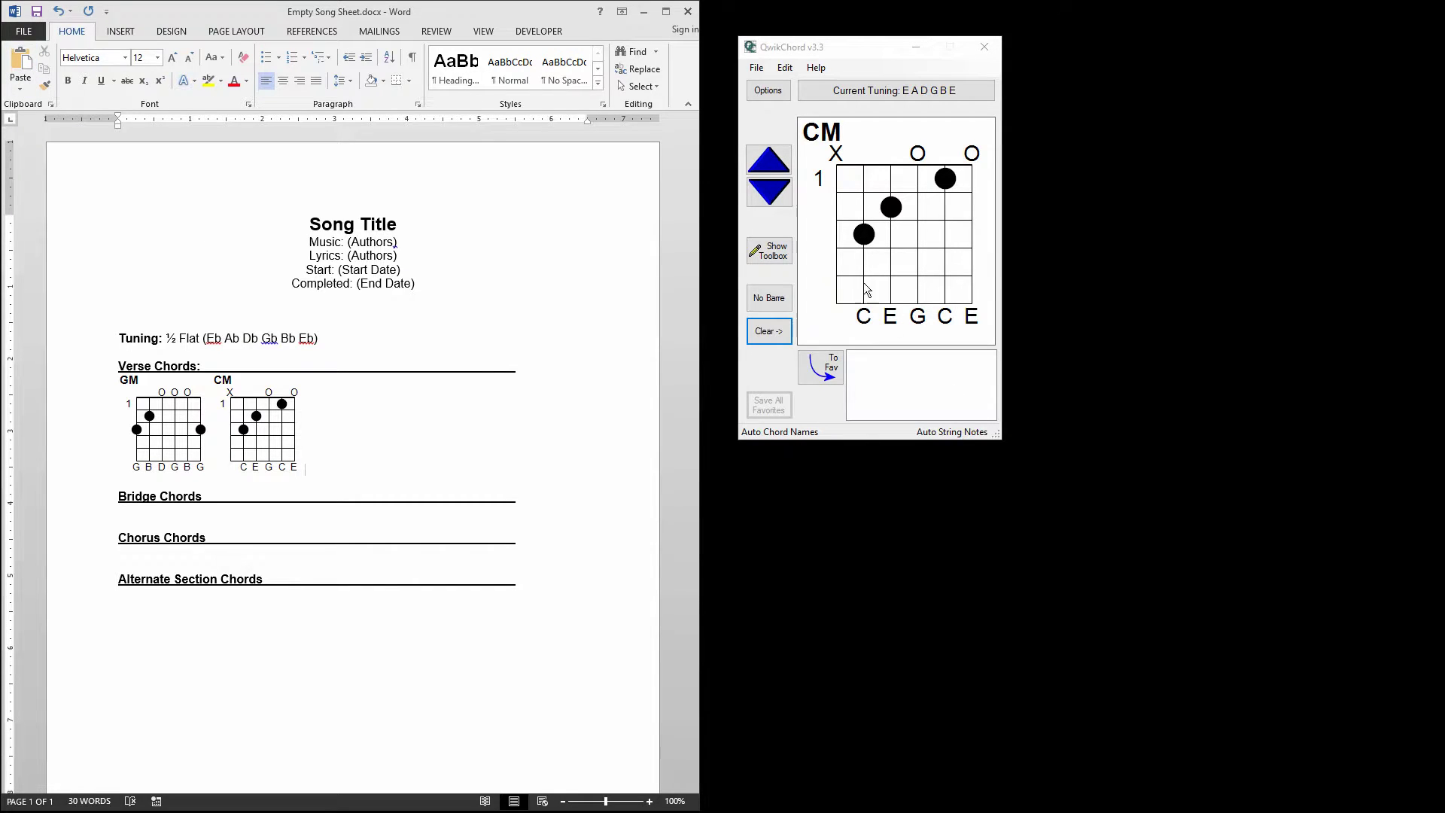
Save CM to favourites, then build a G major voicing (320033) and save it too
left_click(840, 374)
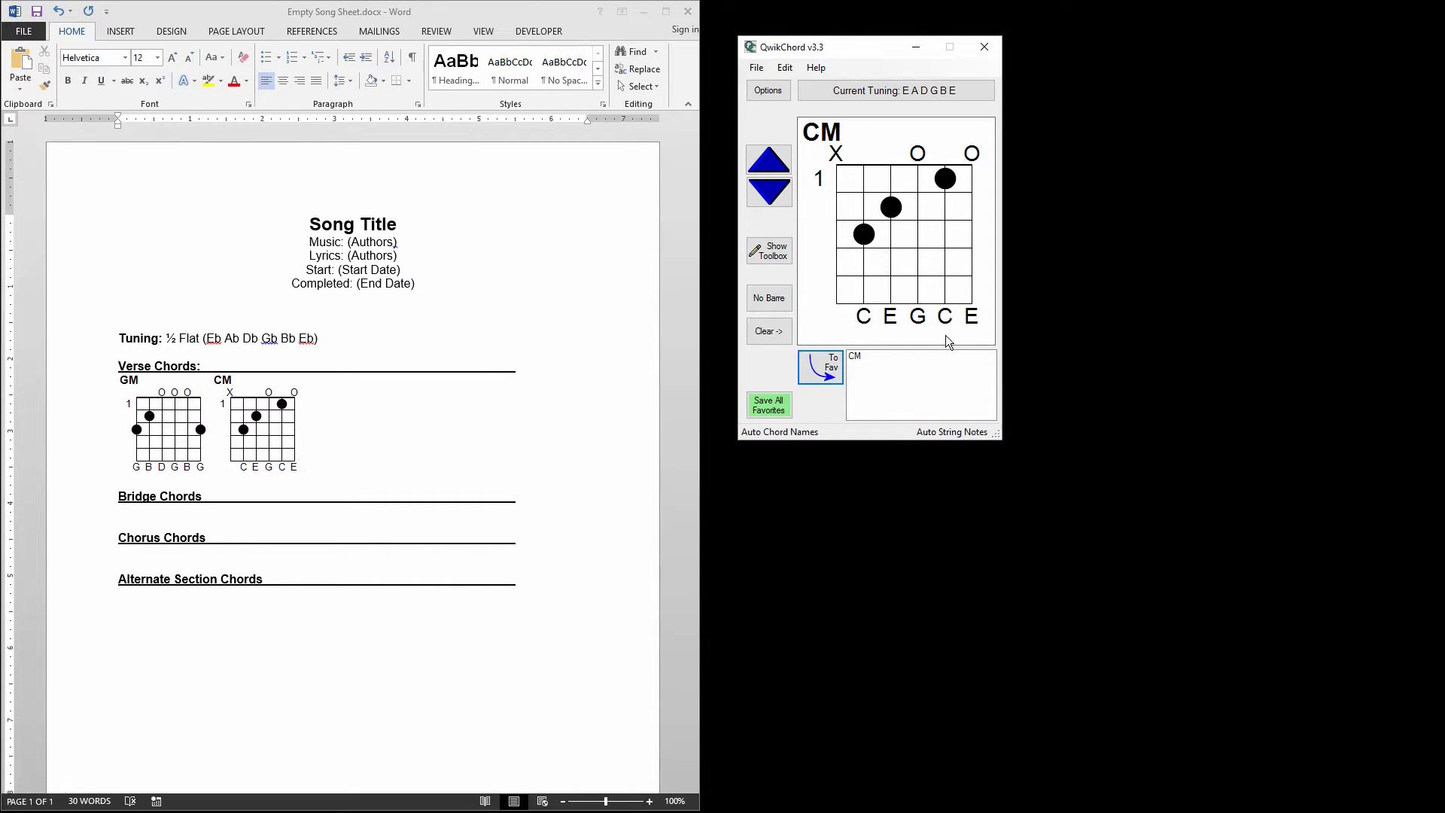
left_click(769, 331)
left_click(837, 234)
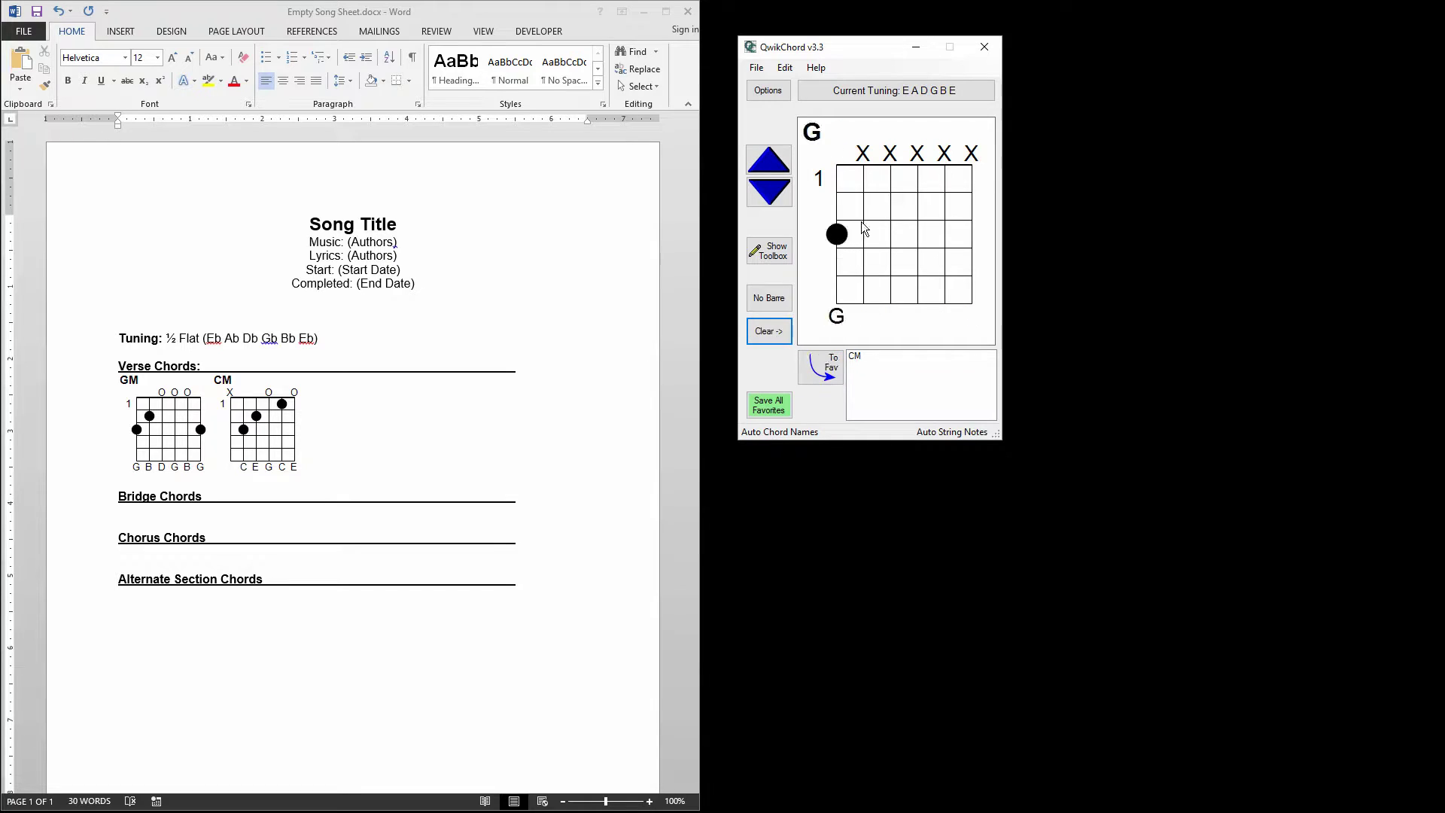
left_click(864, 207)
left_click(971, 234)
left_click(945, 154)
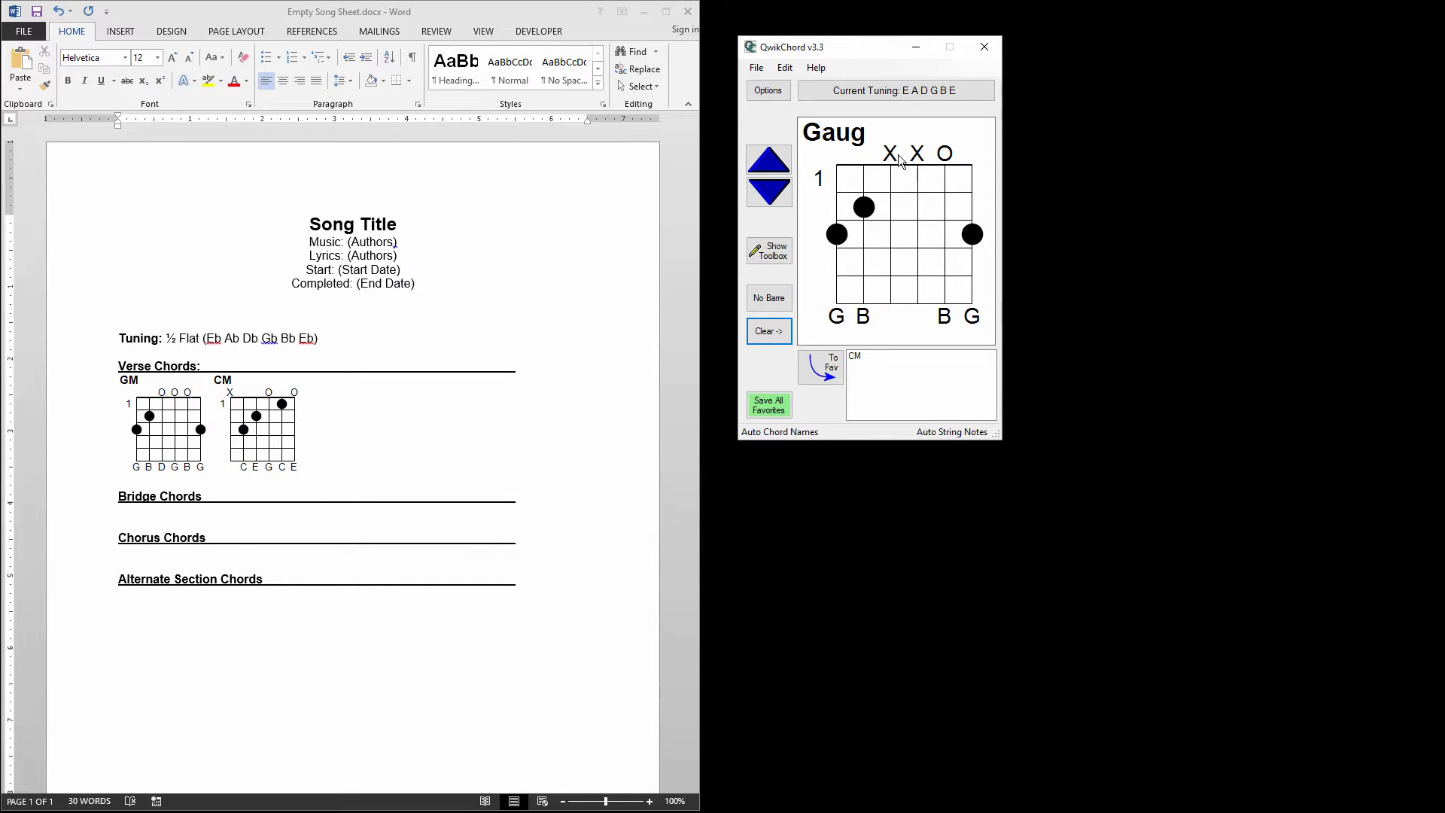
left_click(917, 153)
left_click(890, 154)
left_click(944, 234)
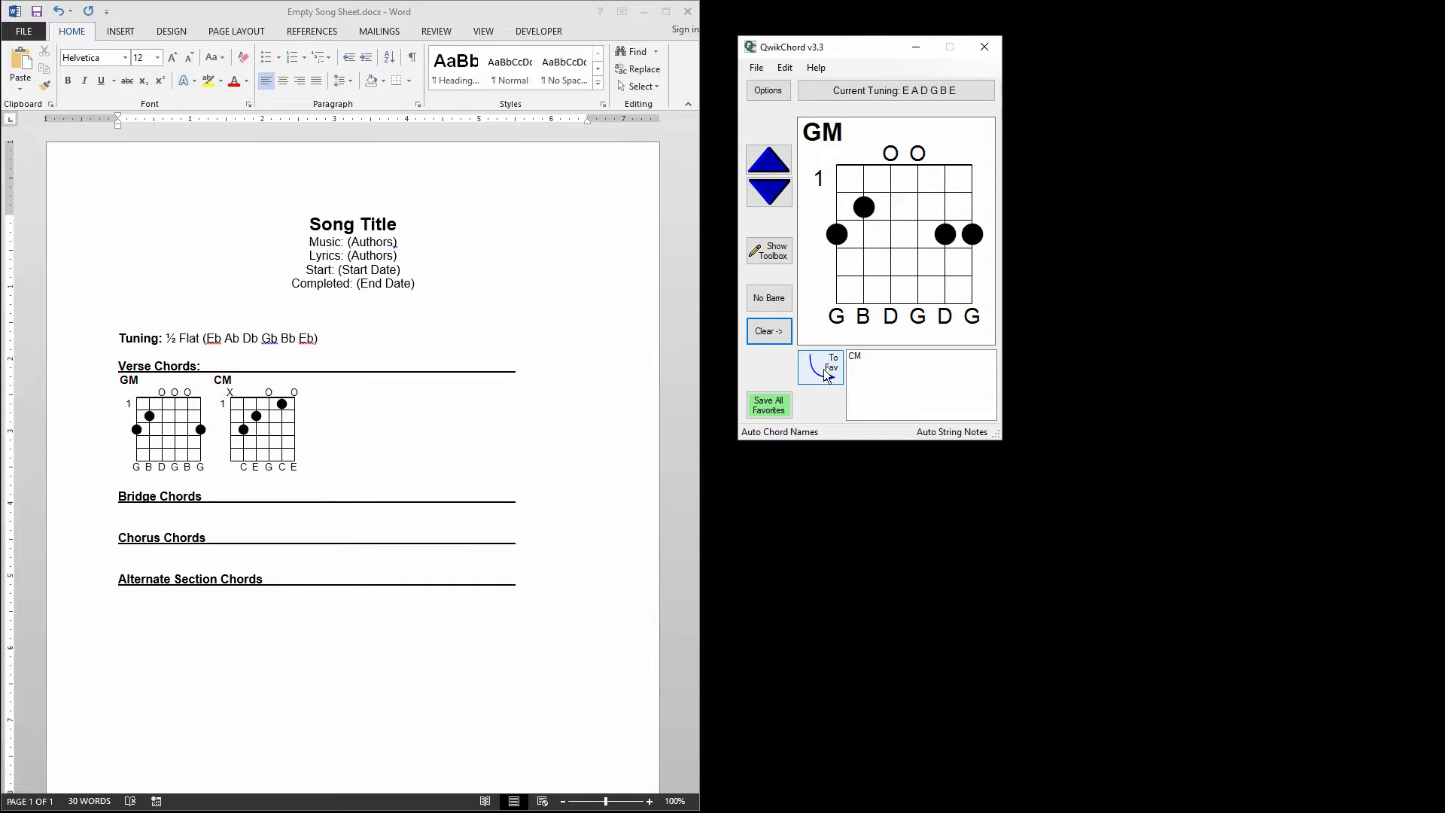
left_click(821, 368)
Build a D major chord (xx0232) and add it to favourites
left_click(769, 331)
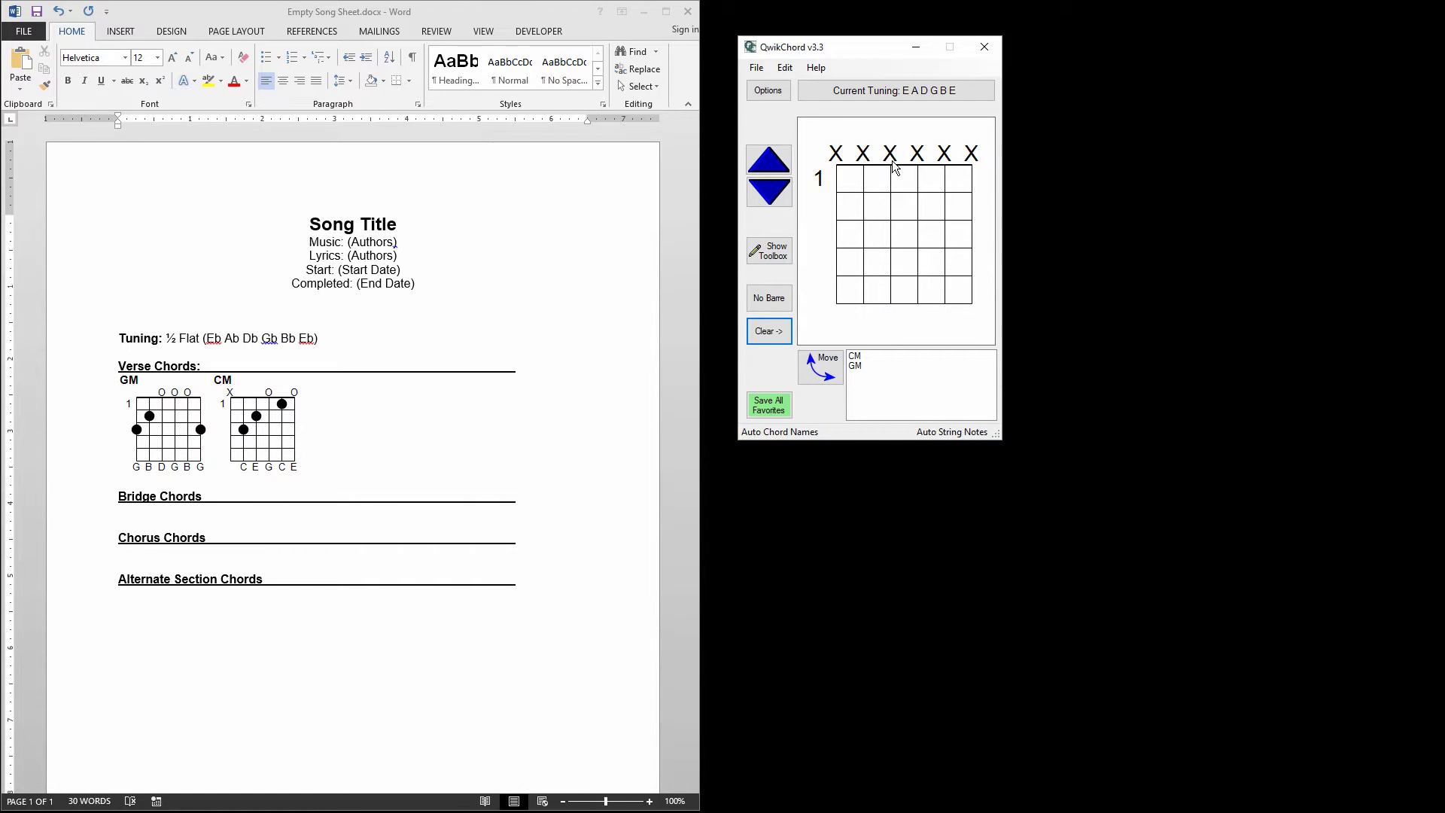
left_click(890, 154)
left_click(918, 207)
left_click(945, 234)
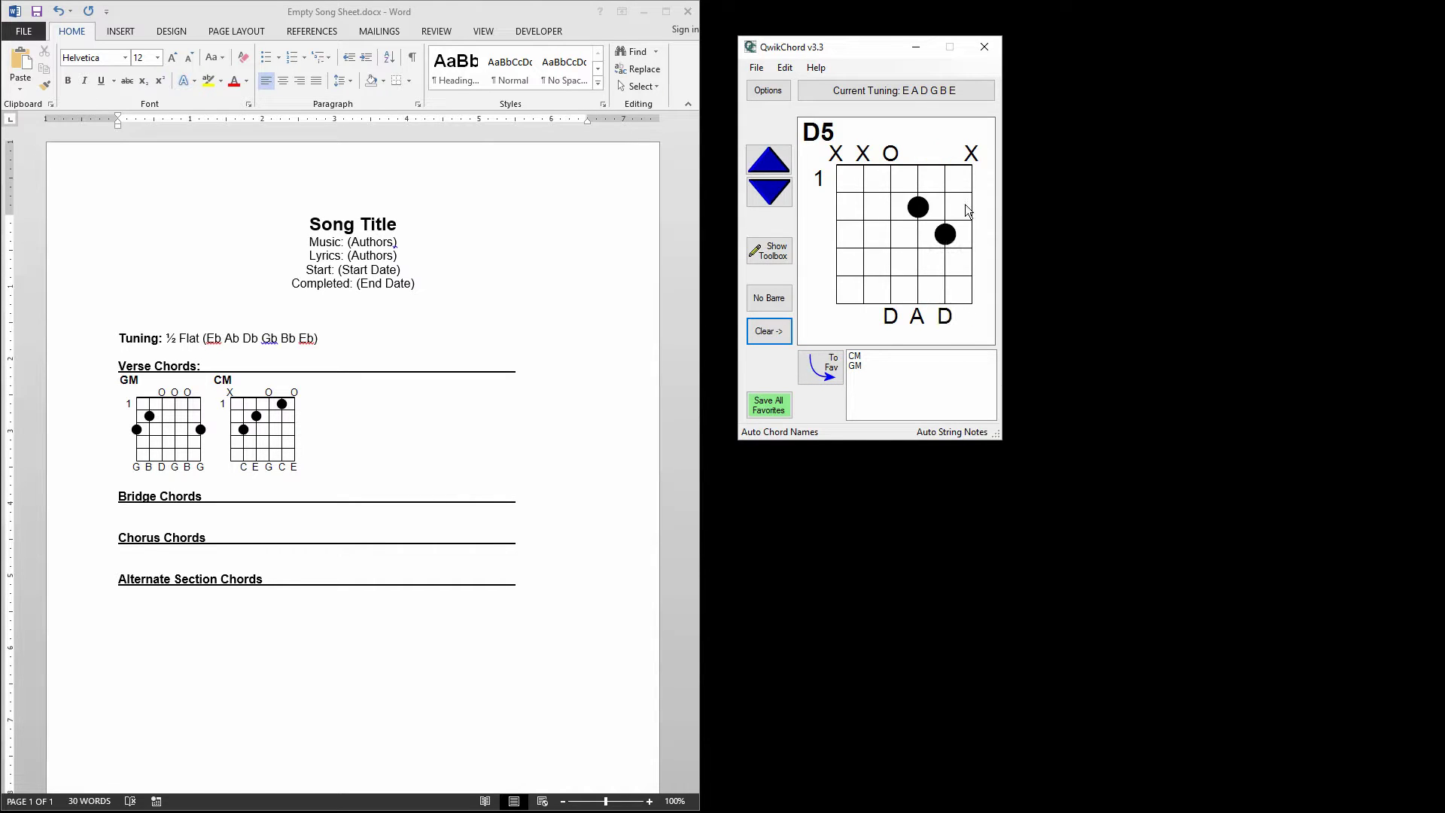
left_click(972, 207)
left_click(819, 372)
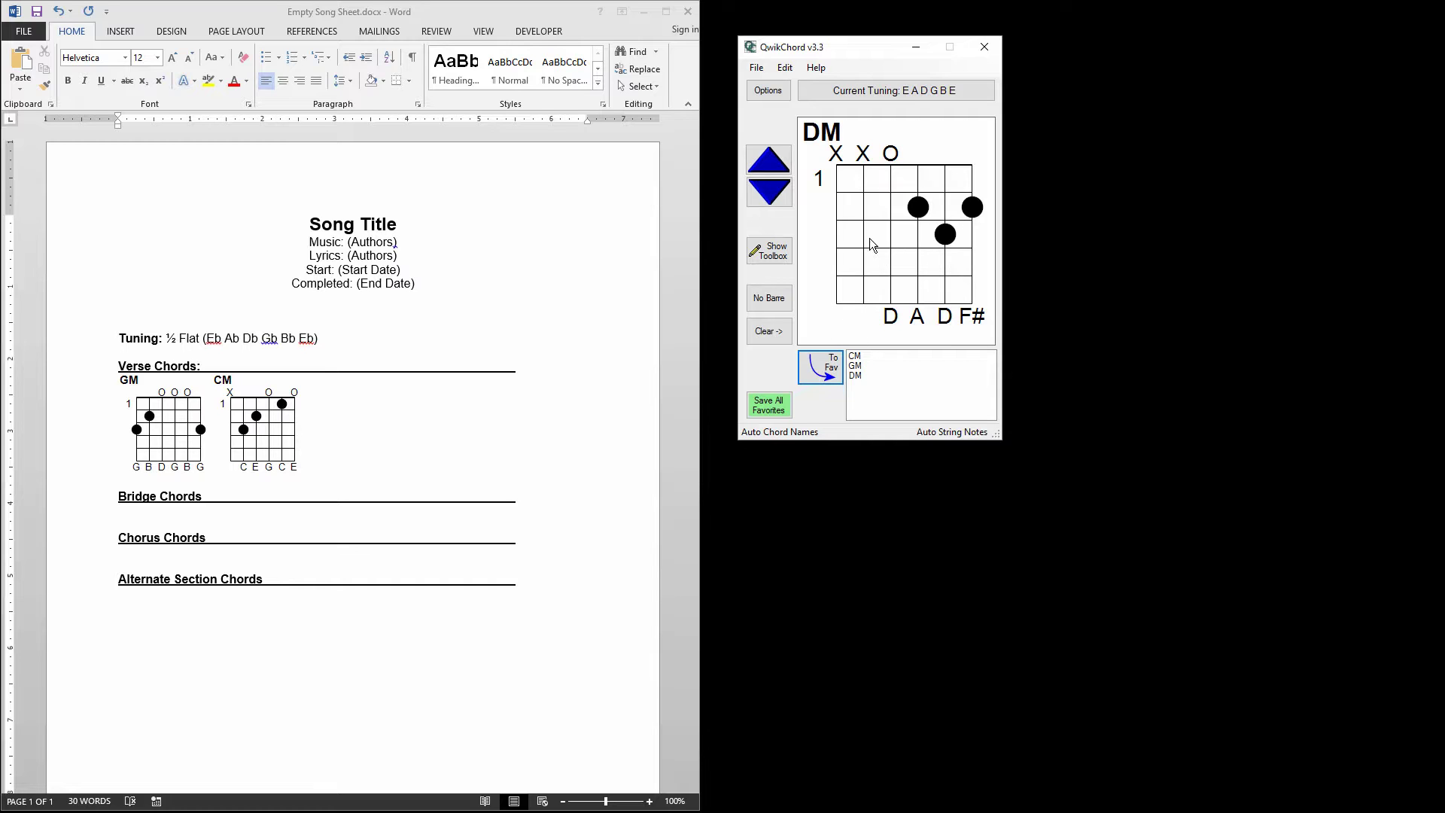
Build Bm7 (x24232) with a fret-2 barre from A to high E, toggling the toolbox
left_click(782, 340)
left_click(864, 207)
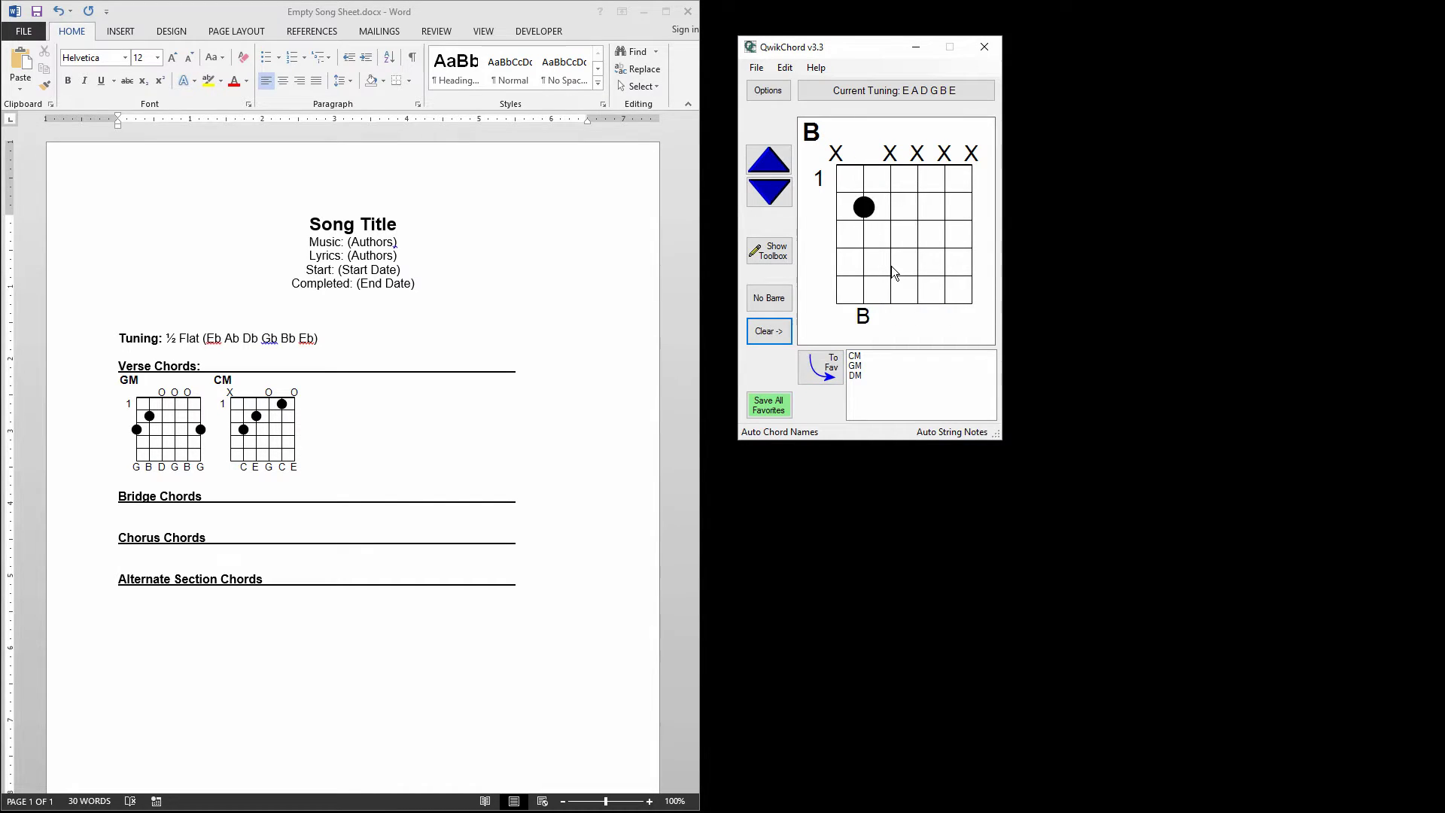
left_click(891, 263)
left_click(920, 208)
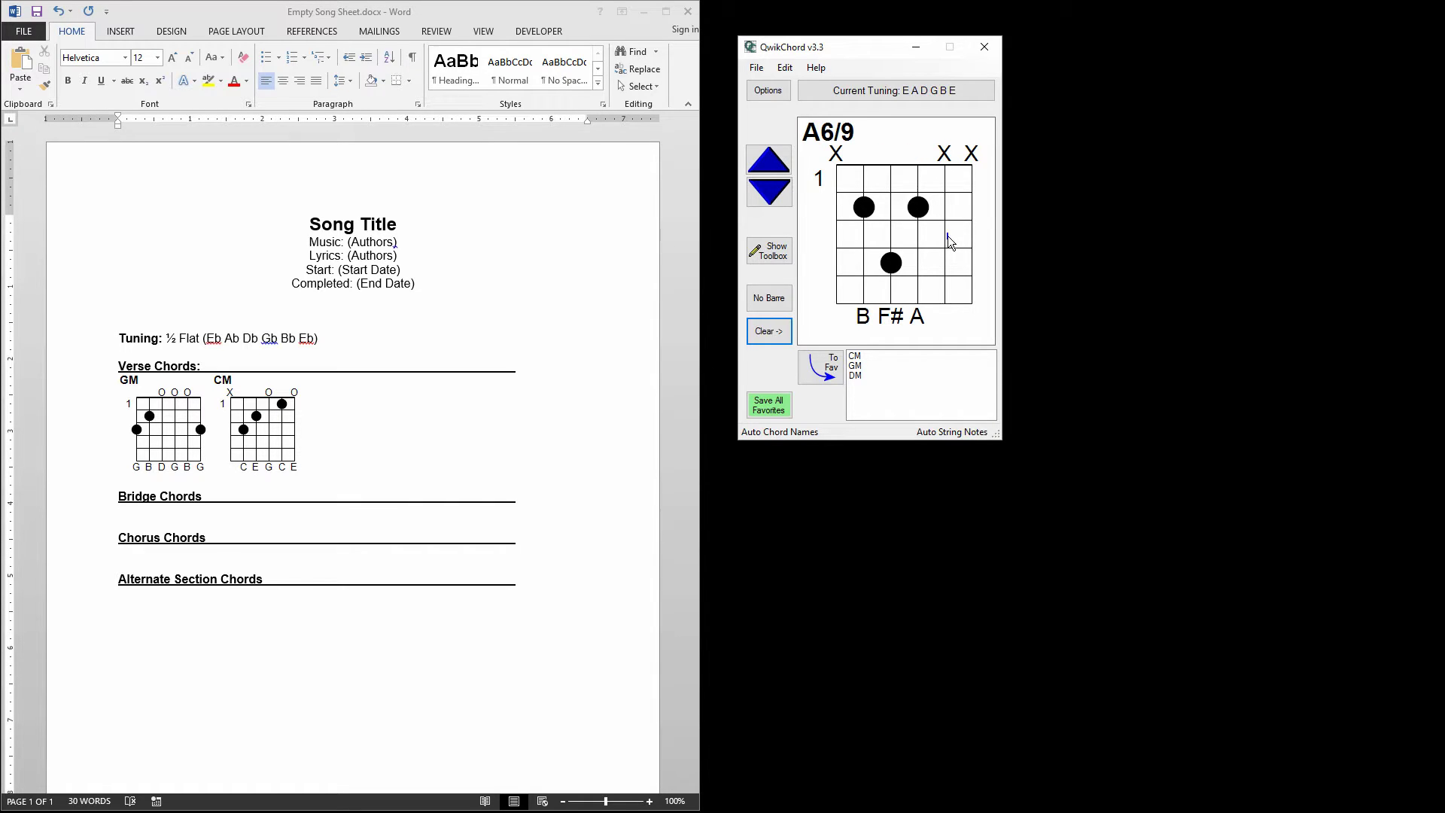
left_click(946, 235)
left_click(971, 206)
left_click_drag(865, 214, 972, 209)
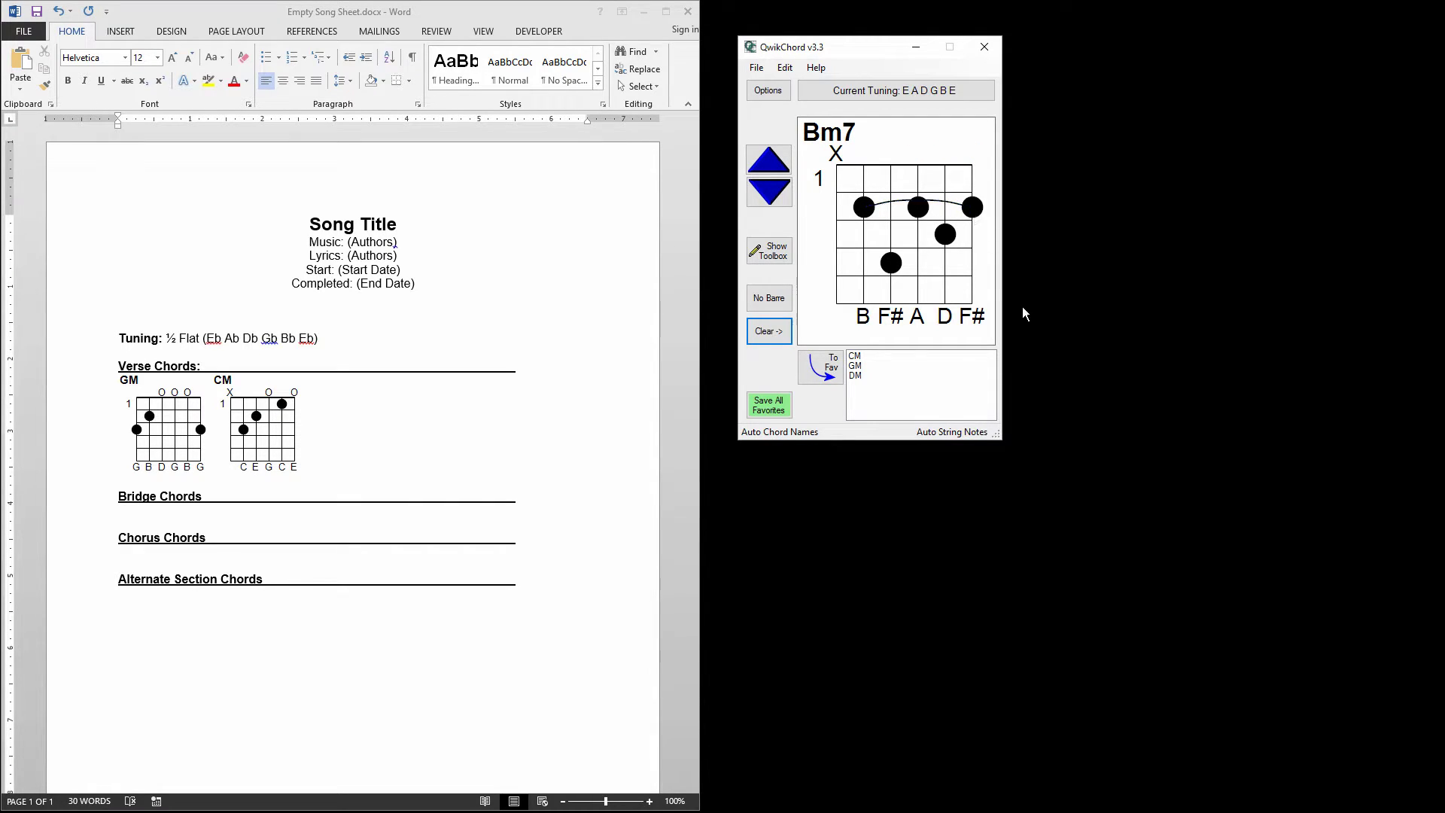
left_click(769, 251)
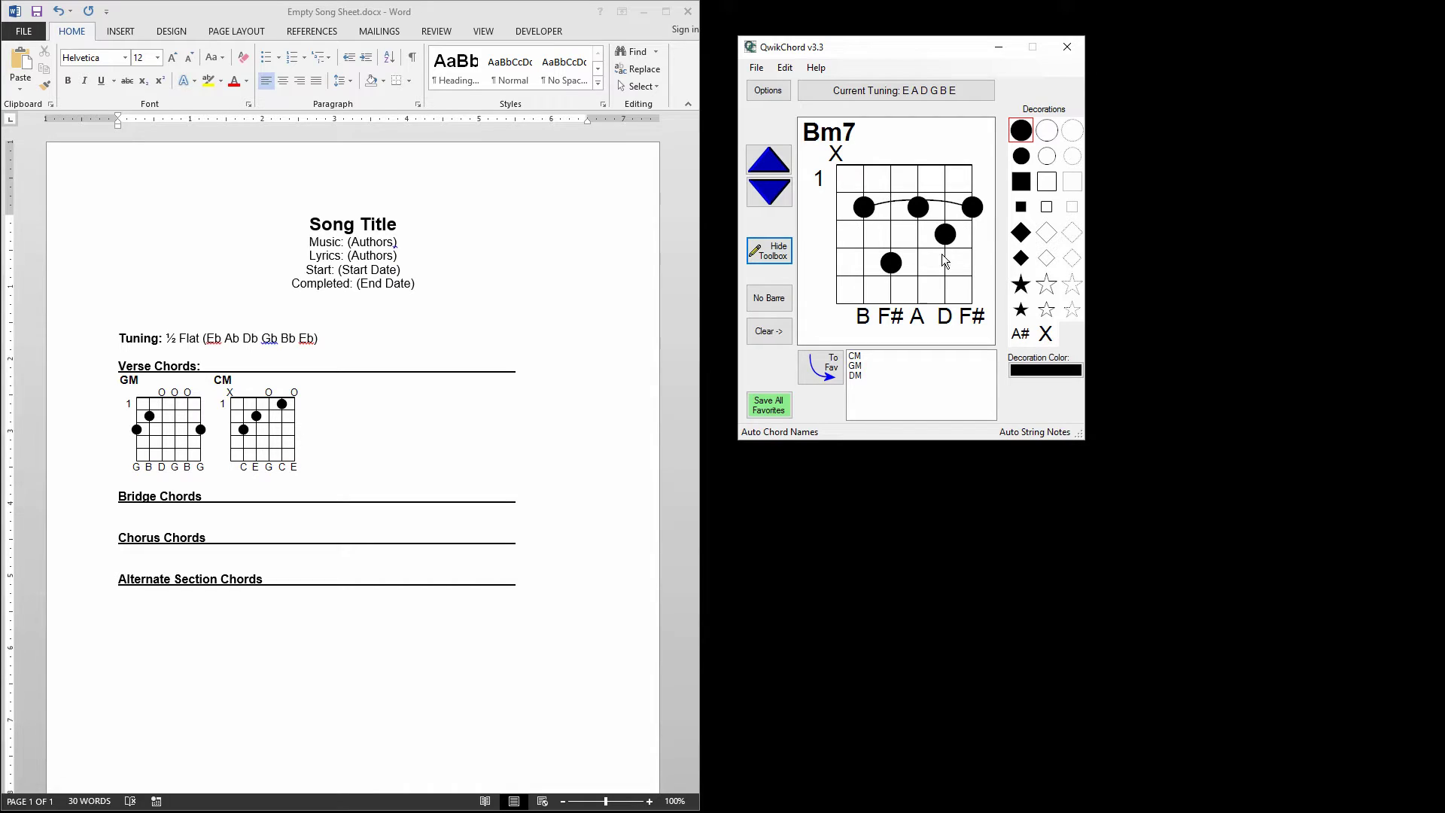
left_click(769, 260)
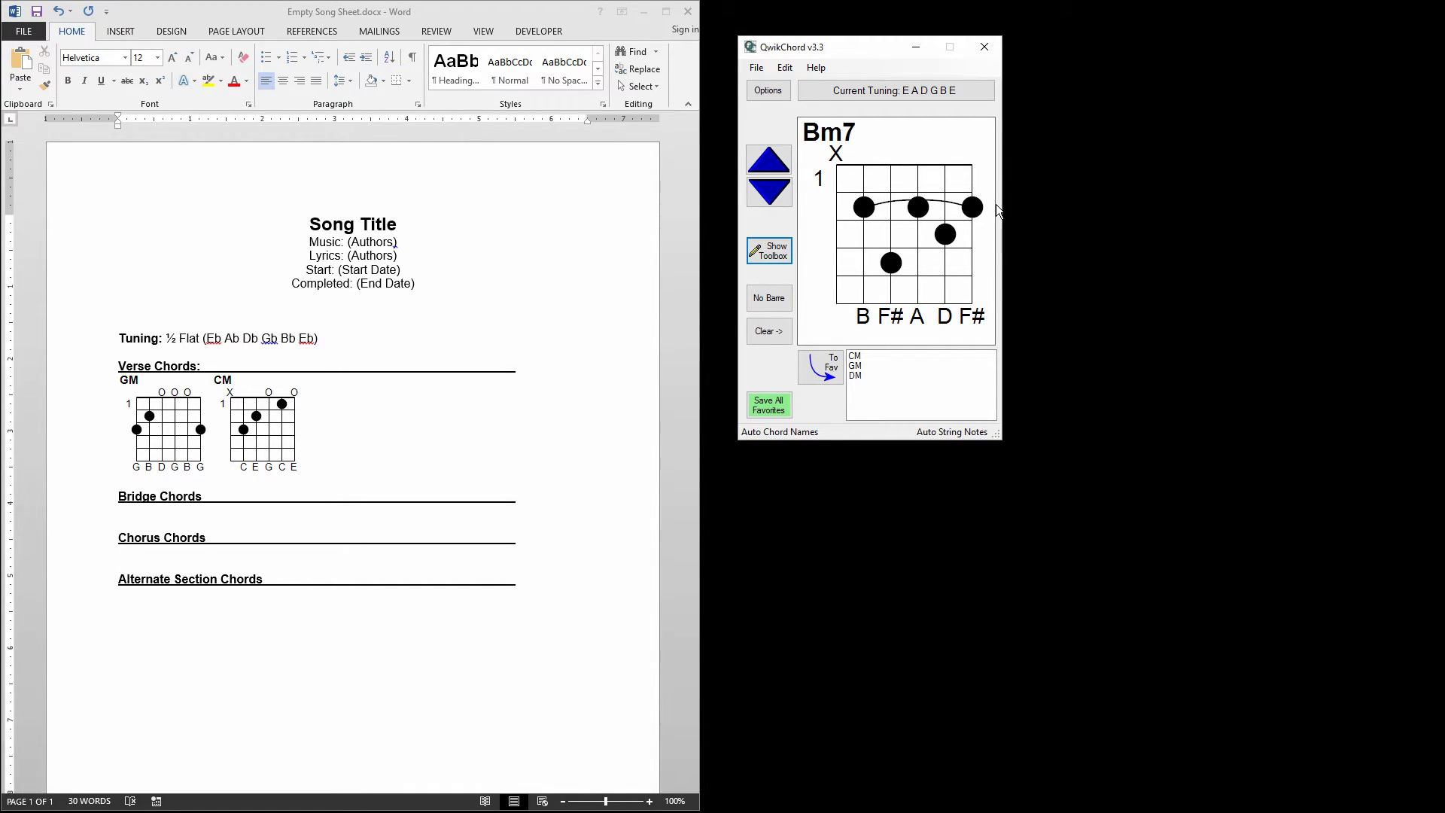